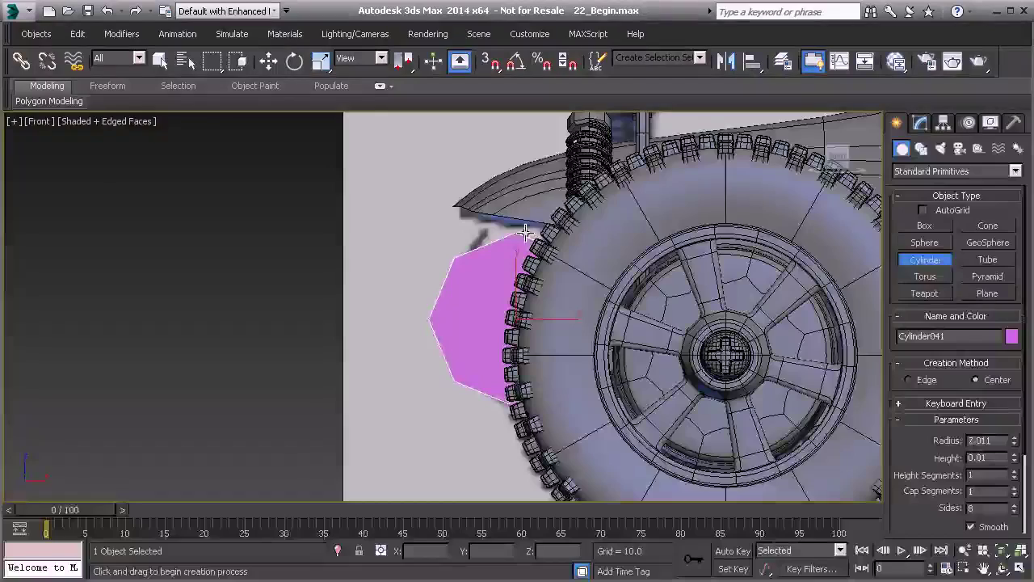
- Finish the eight-sided cylinder in front of the wheel with a radius of about 7.48 and a height of about -17.84
left_click_drag(1014, 458, 1017, 477)
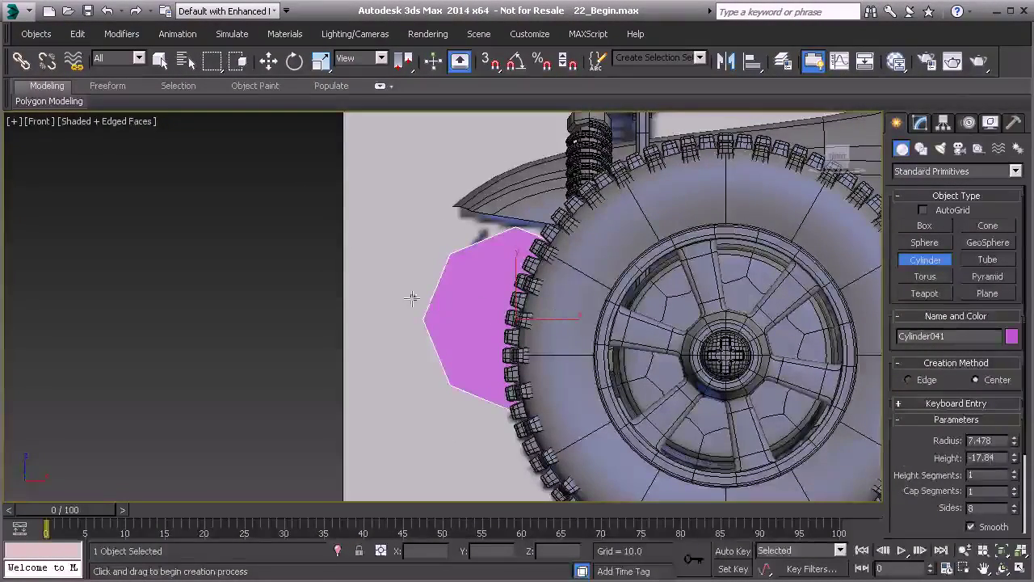
key("w")
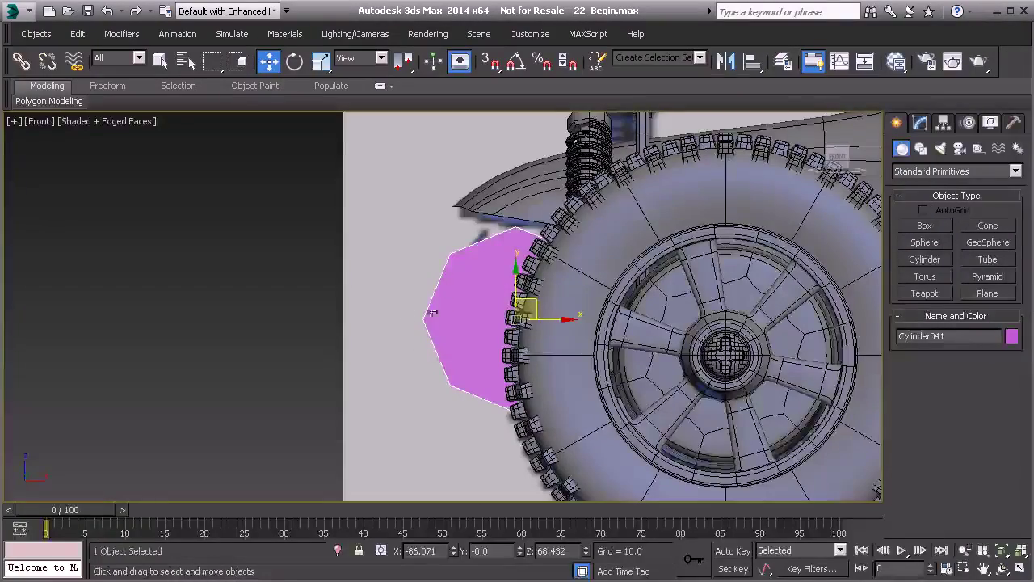
key("p")
middle_click_drag(395, 342, 372, 346, "alt")
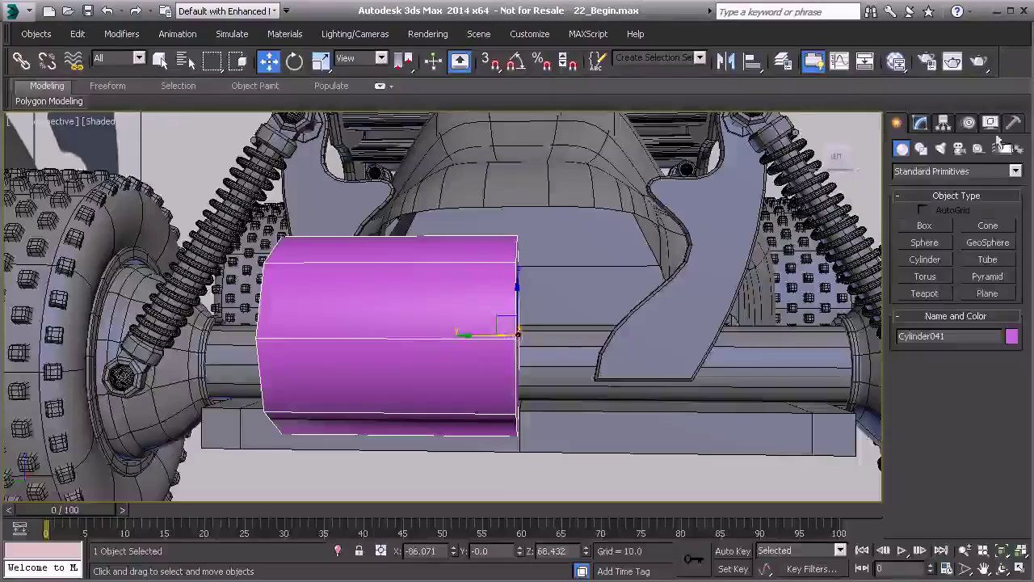
- Center the cylinder's pivot point on the object itself
left_click(943, 122)
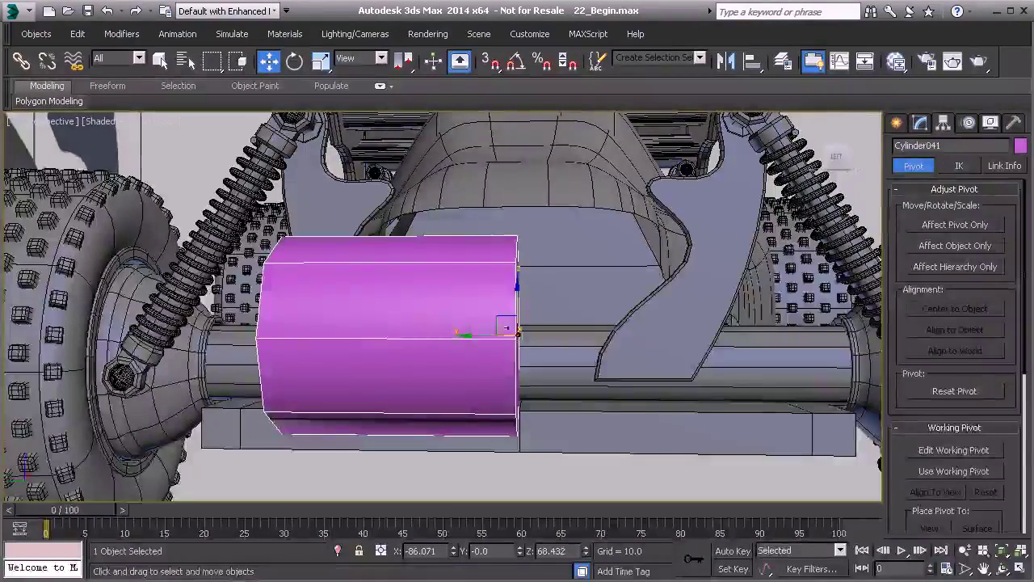
left_click(939, 230)
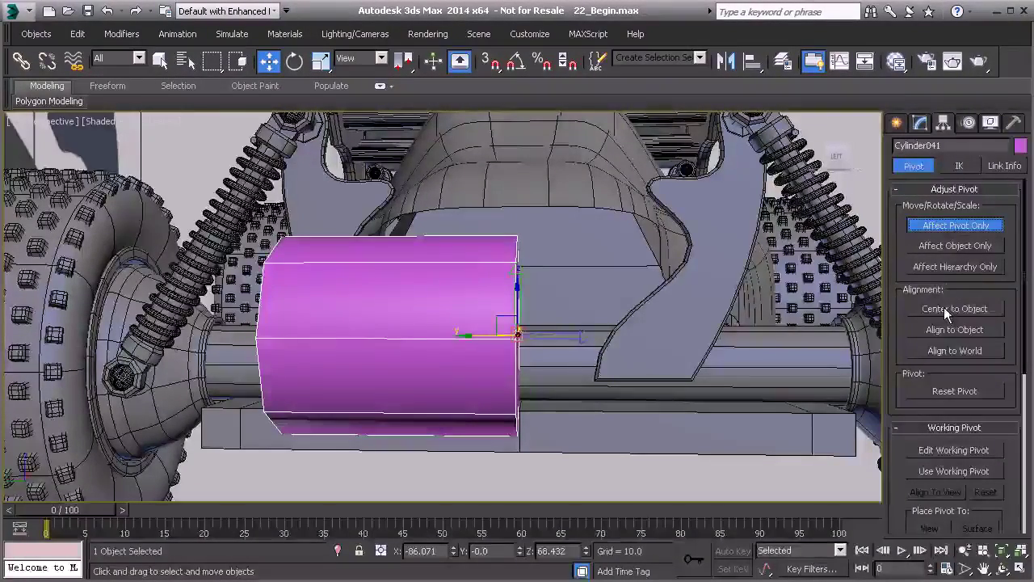
left_click(944, 307)
left_click(950, 231)
left_click(919, 122)
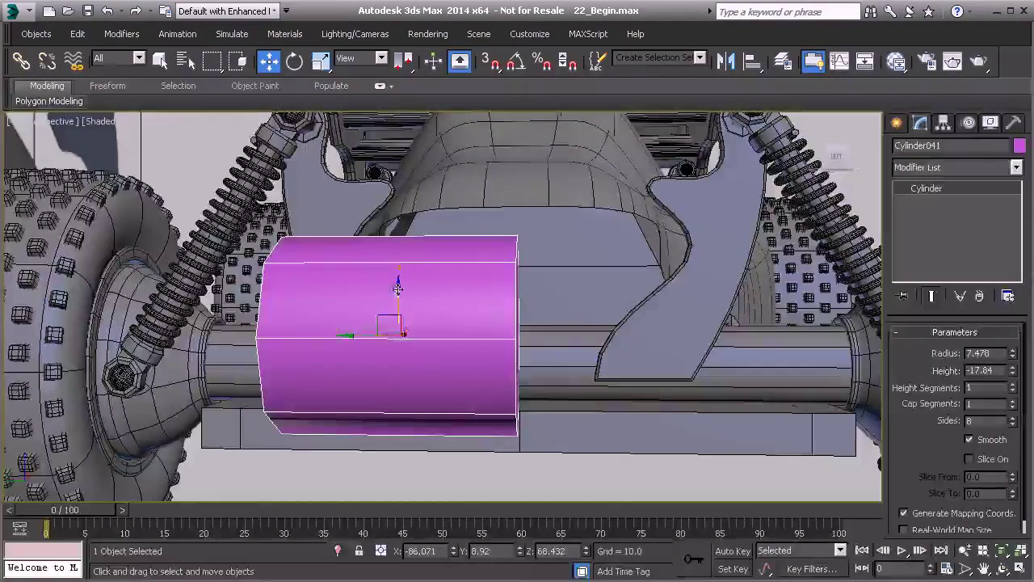
- Set the cylinder's Y position to 0 so it sits on the buggy's center line
double_click(482, 551)
type("0")
key("Return")
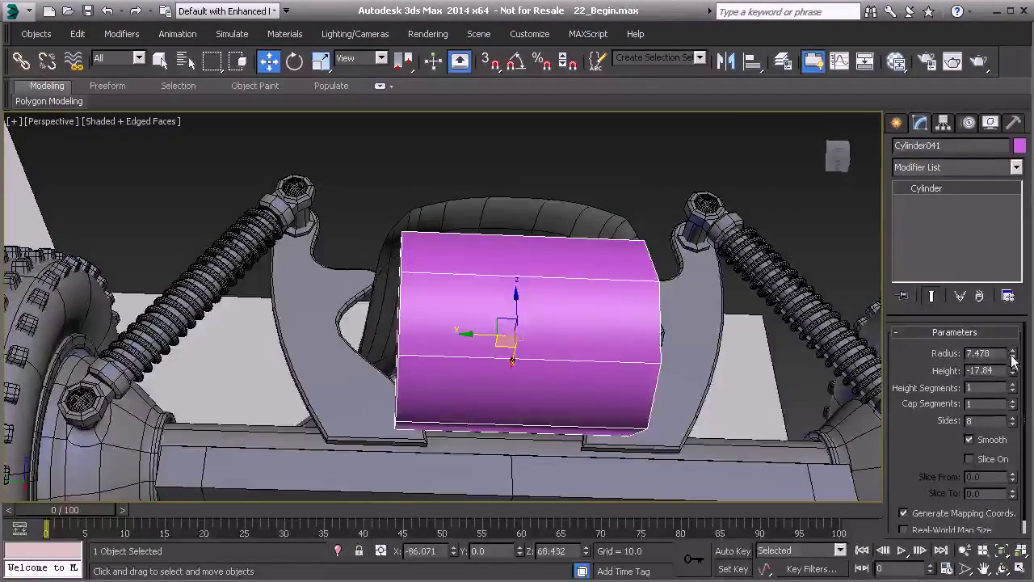
- Increase the cylinder's radius to 8.6 and convert it to an editable poly
left_click_drag(1014, 359, 1007, 378)
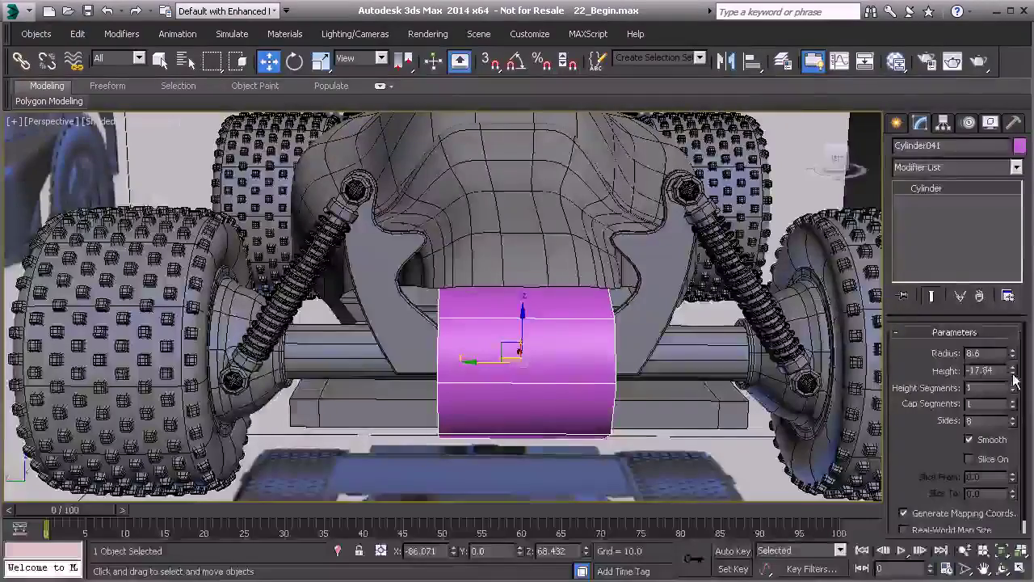
left_click_drag(1014, 371, 1014, 428)
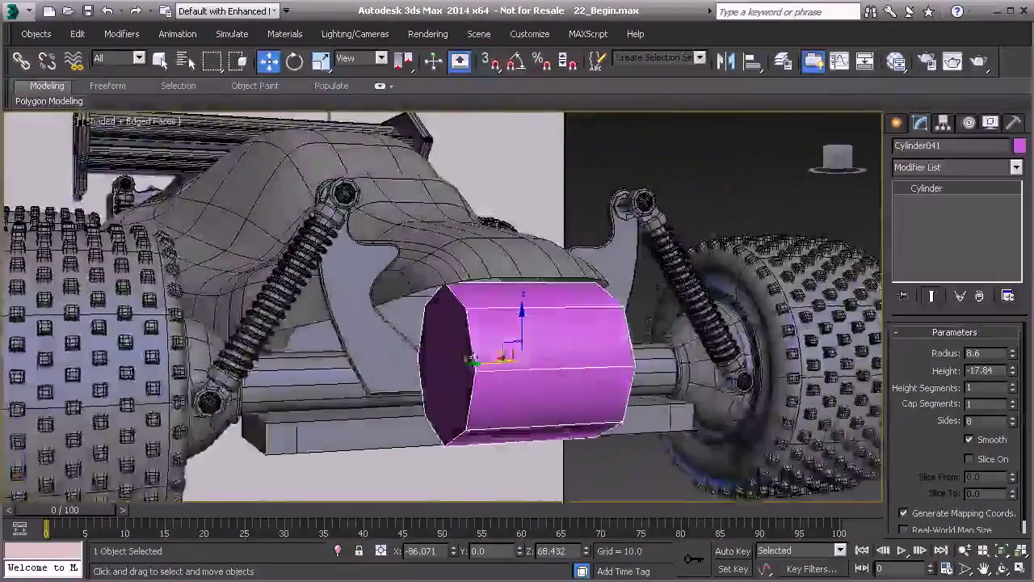
right_click(535, 354)
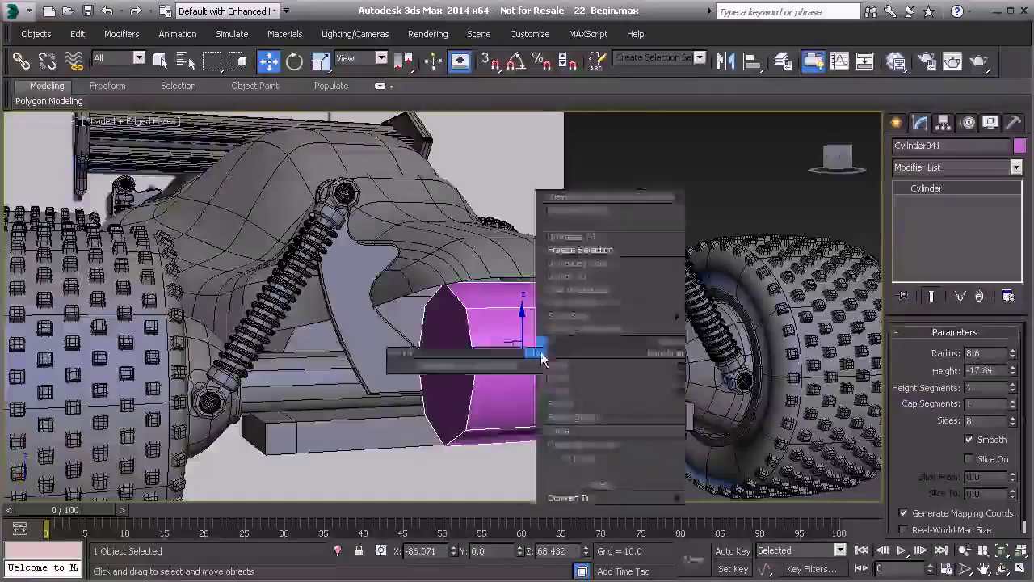
mouse_move(597, 498)
left_click(732, 511)
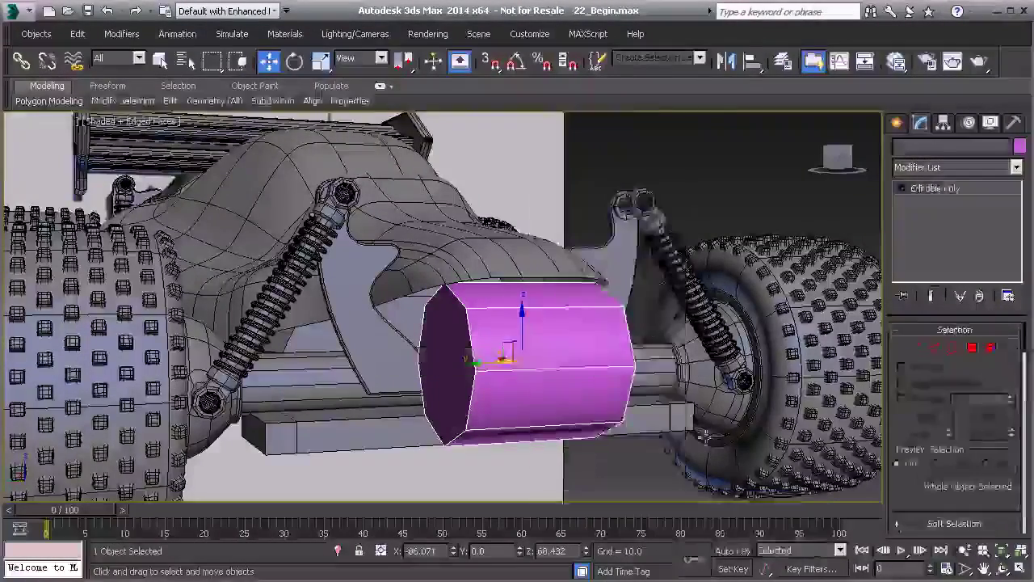
- Scale the cylinder lengthwise to about 189% so it spans the front of the buggy between the wheels
left_click(320, 63)
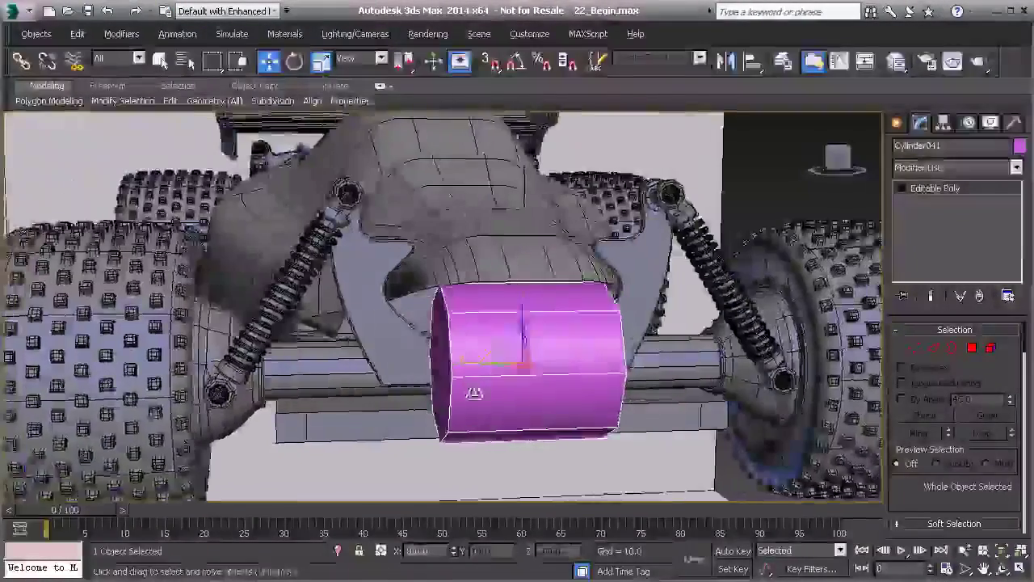
left_click_drag(434, 363, 389, 358)
middle_click_drag(411, 358, 711, 374, "alt")
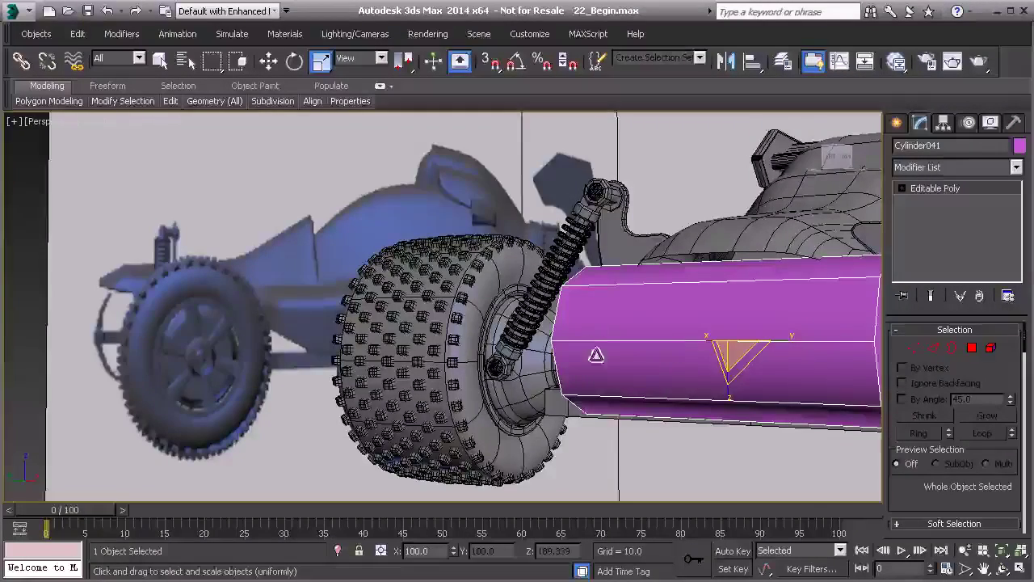
- Delete the two end cap polygons of the cylinder
middle_click_drag(623, 351, 529, 381, "alt")
left_click(974, 349)
left_click(683, 380)
middle_click_drag(683, 379, 535, 449, "alt")
left_click(535, 449, "ctrl")
middle_click_drag(628, 422, 566, 376)
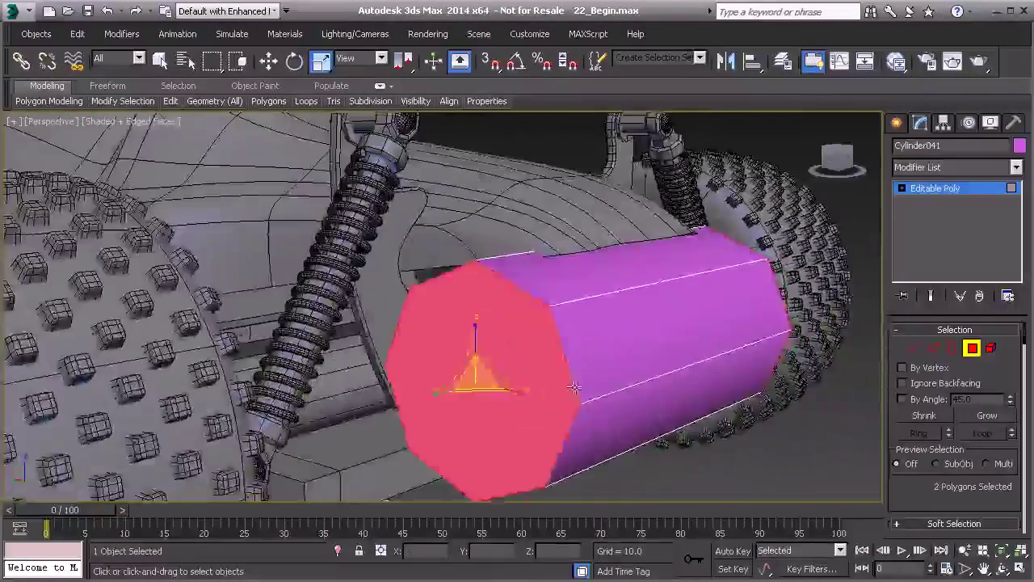
key("Delete")
- Delete the four lengthwise polygons on the side facing the buggy, leaving an open front shell
middle_click_drag(711, 391, 389, 303, "alt")
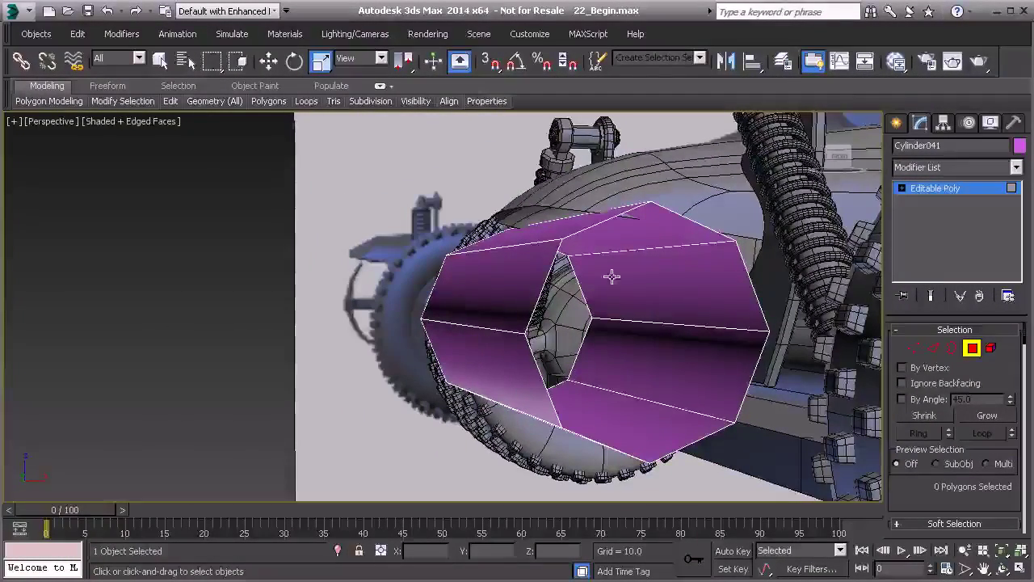
left_click(656, 291, "ctrl")
left_click(682, 350, "ctrl")
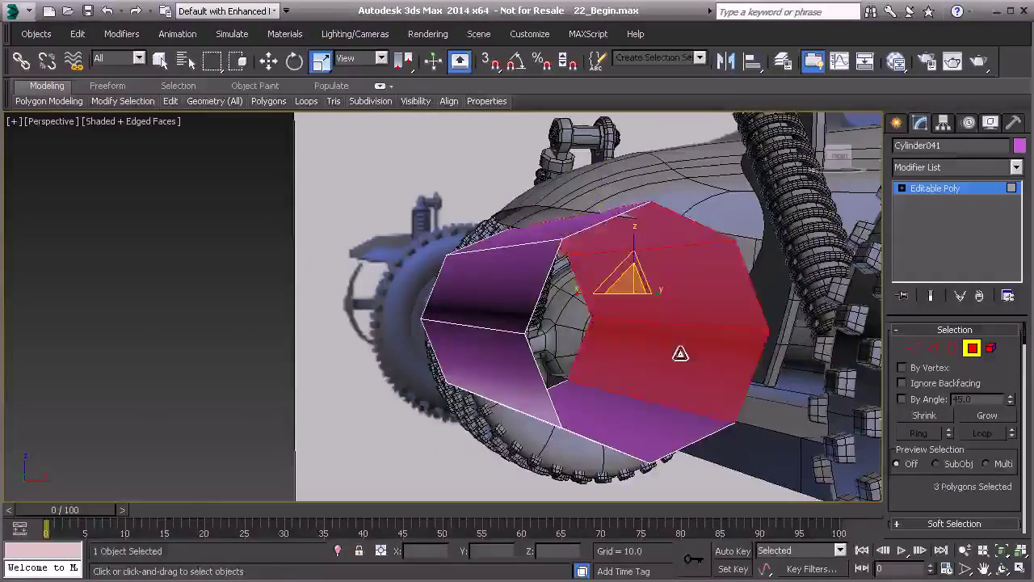
left_click(647, 416)
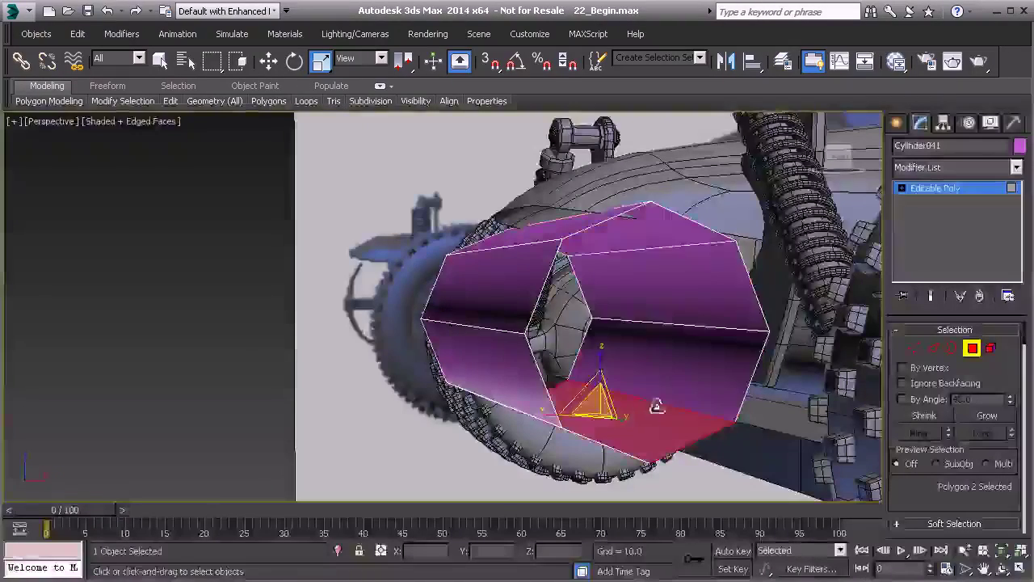
key("z")
key("ctrl+z")
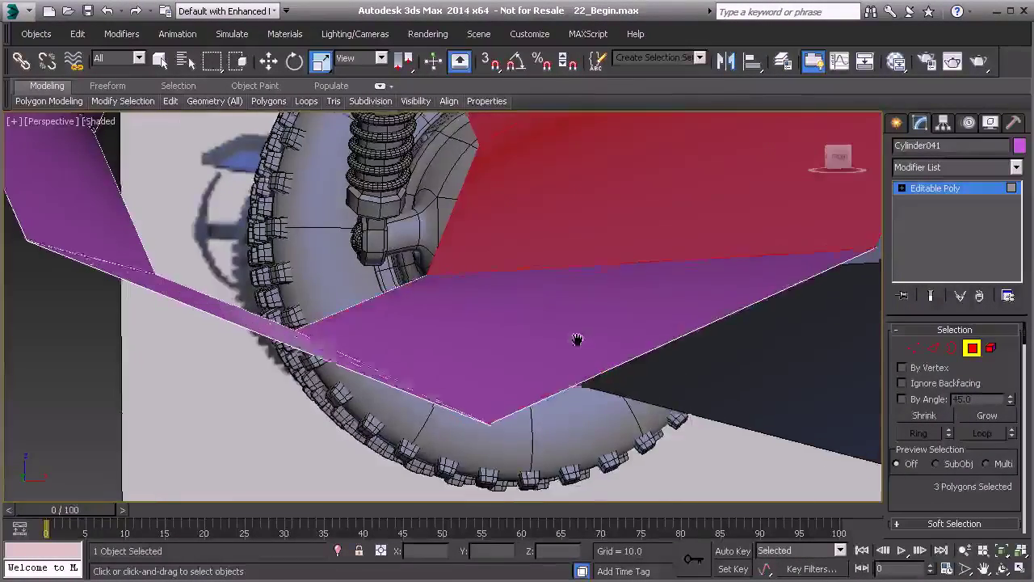
scroll(577, 340, "down", 3)
left_click(546, 332, "ctrl")
middle_click_drag(546, 332, 586, 330, "alt")
scroll(549, 332, "down", 3)
key("Delete")
left_click(973, 348)
- Scale the shell's profile down to about 81% and align its front with the bumper in the front view reference
middle_click_drag(288, 281, 326, 280)
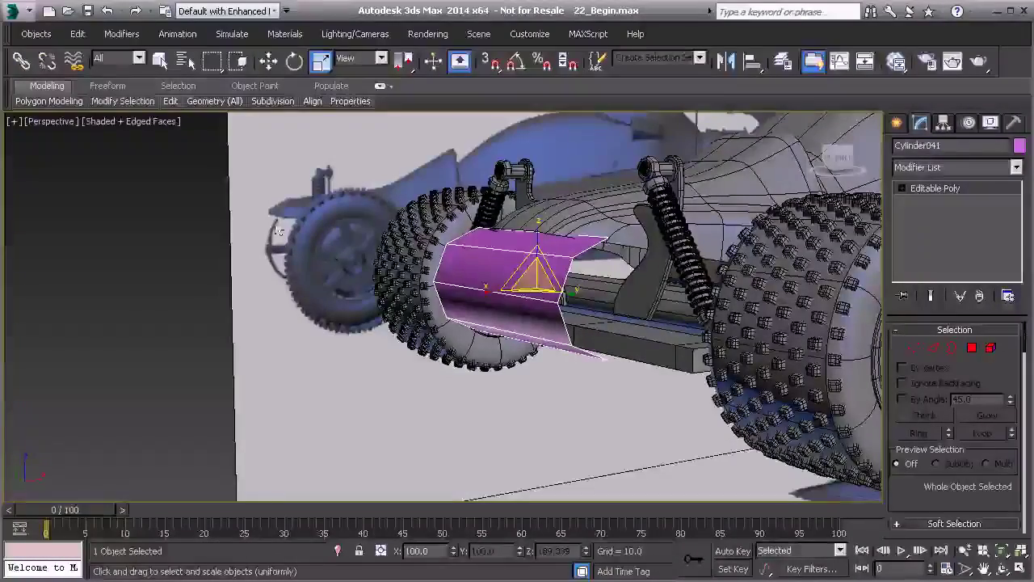
middle_click_drag(517, 270, 496, 261, "alt")
key("l")
middle_click_drag(369, 306, 377, 232)
key("f")
middle_click_drag(467, 273, 453, 285)
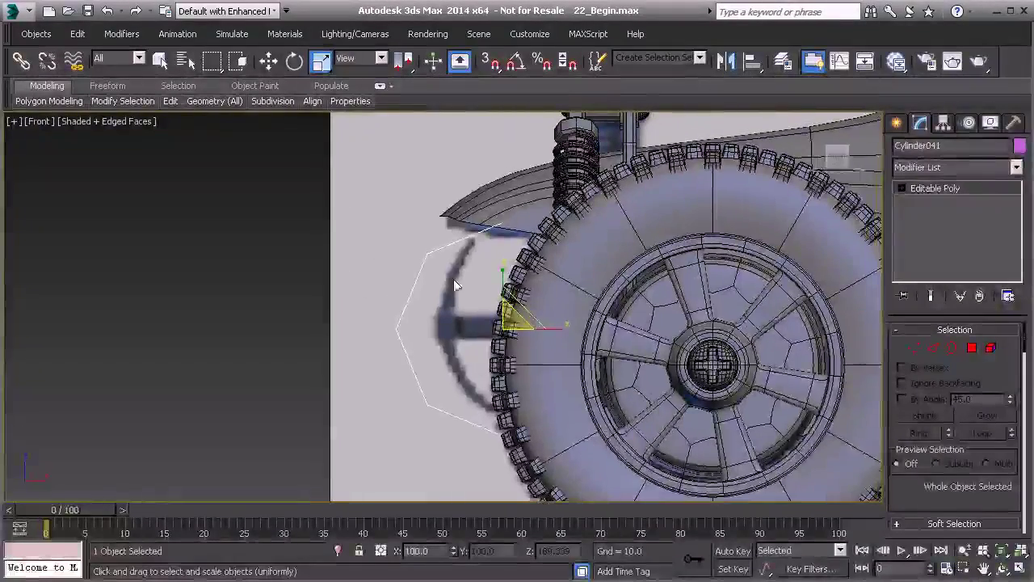
left_click_drag(514, 303, 563, 329)
key("w")
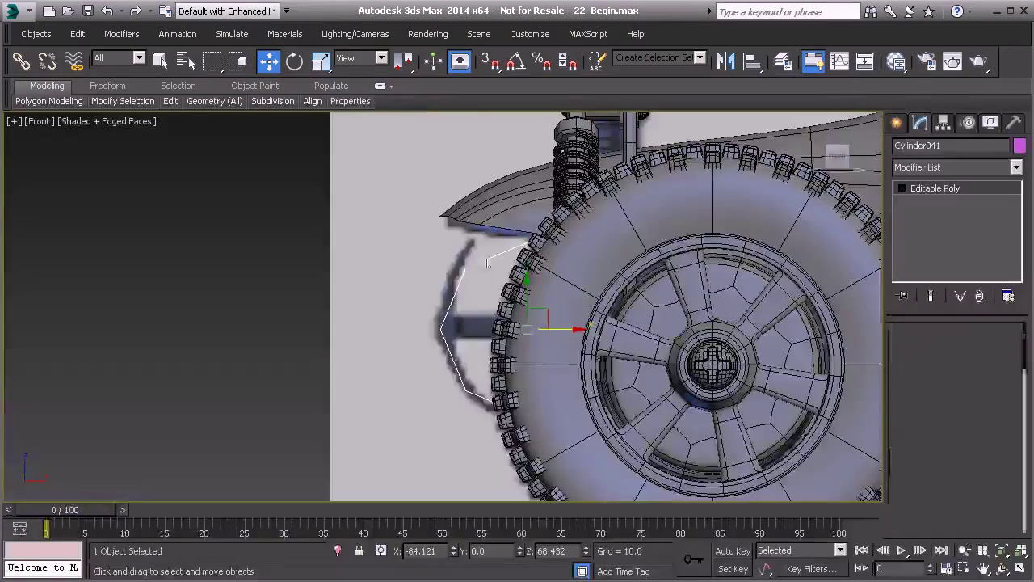
- Move the shell's upper profile vertices onto the upper curve of the bumper in the reference image
key("1")
mouse_move(455, 259)
left_mouse_down()
mouse_move(482, 269)
mouse_move(471, 259)
mouse_move(463, 269)
left_mouse_up()
mouse_move(507, 240)
left_mouse_down()
mouse_move(535, 233)
mouse_move(493, 225)
left_mouse_up()
left_click_drag(468, 261, 469, 257)
- Move the shell's lower profile vertices onto the lower curve of the bumper in the reference image
left_click_drag(475, 354, 547, 401)
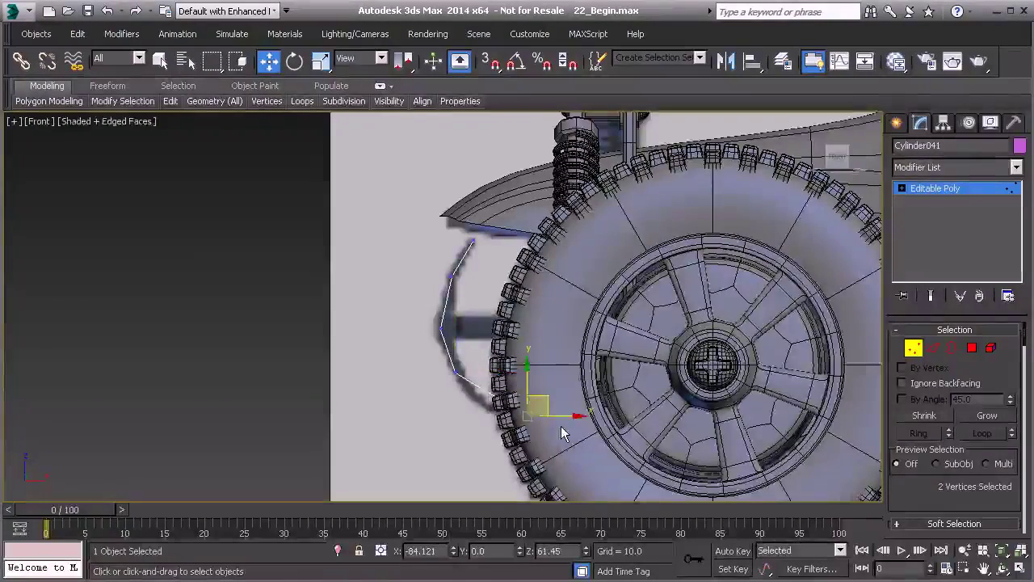
key("F3")
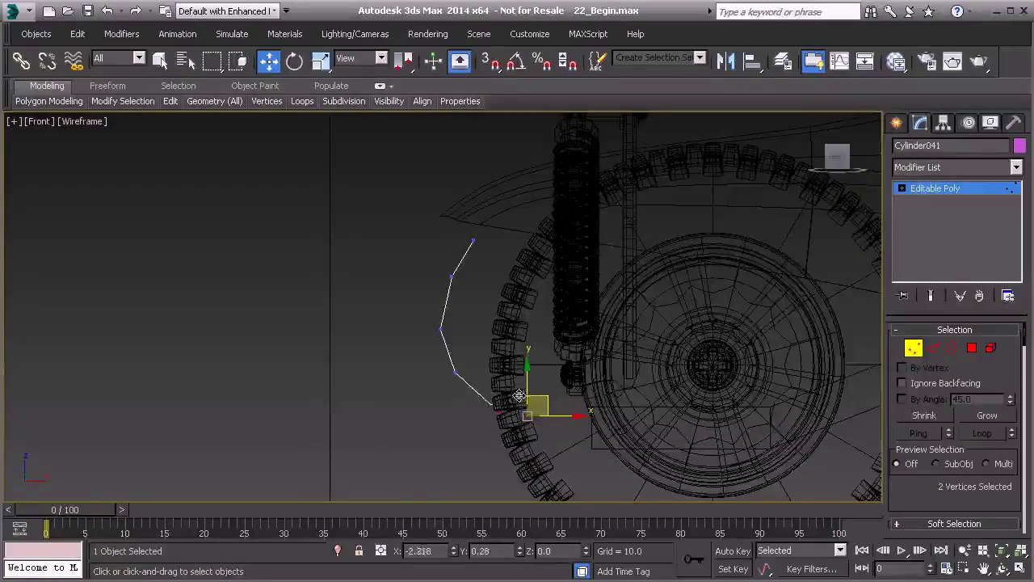
key("F3")
mouse_move(519, 396)
left_mouse_down()
mouse_move(473, 361)
mouse_move(477, 370)
left_mouse_up()
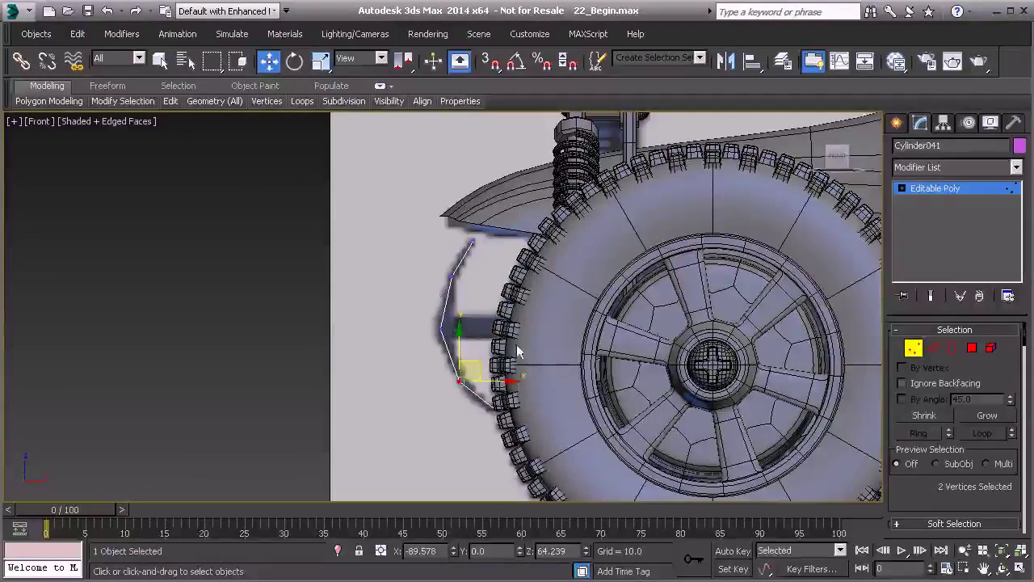
- Chamfer the shell's middle lengthwise edge by about 1.326 with one segment
scroll(404, 341, "up", 3)
middle_click_drag(509, 310, 478, 318)
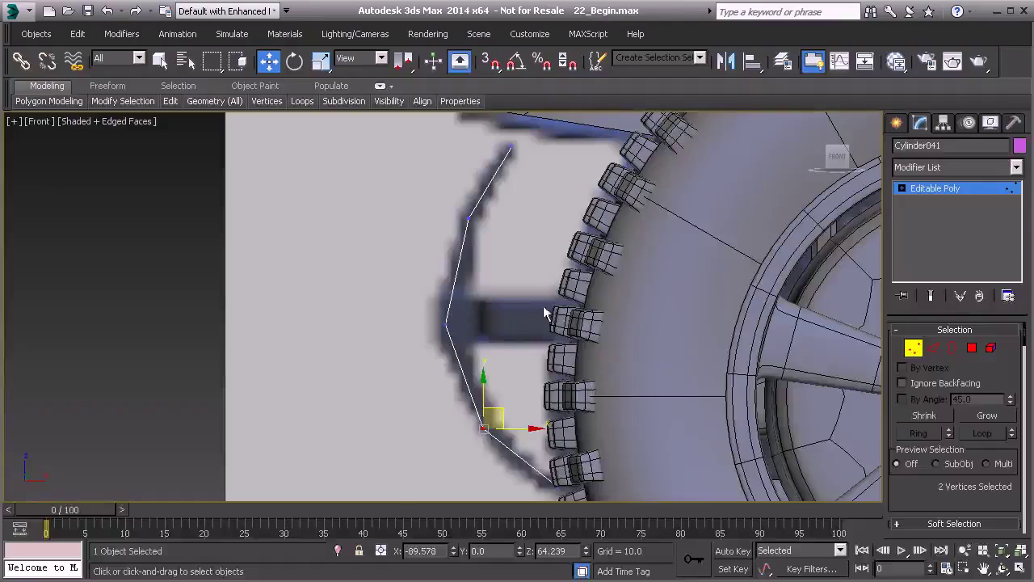
left_click(933, 347)
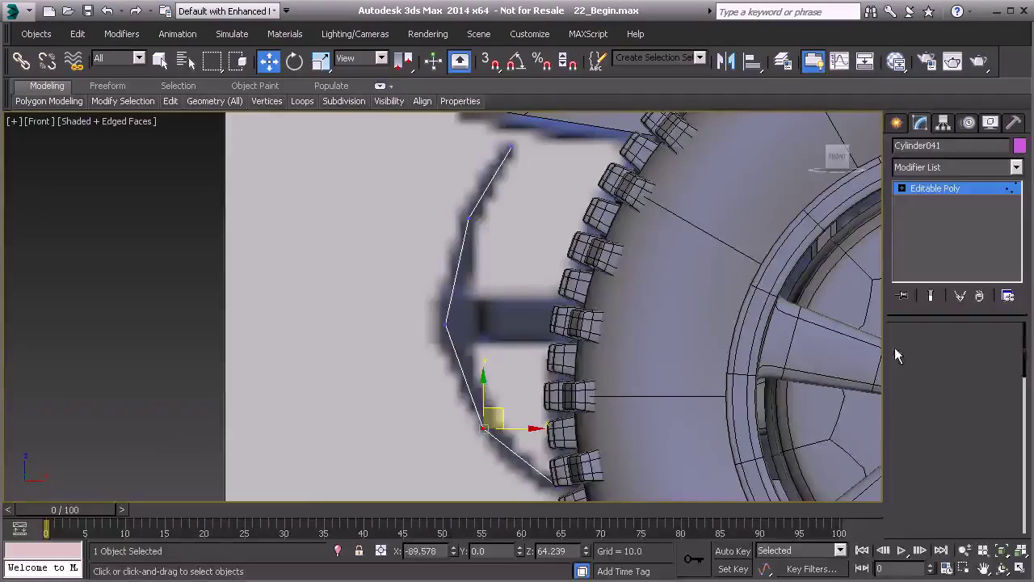
scroll(471, 343, "down", 2)
key("p")
middle_click_drag(450, 361, 497, 365, "alt")
left_click(496, 358)
middle_click_drag(566, 390, 614, 396, "alt")
scroll(954, 452, "down", 5)
left_click(947, 498)
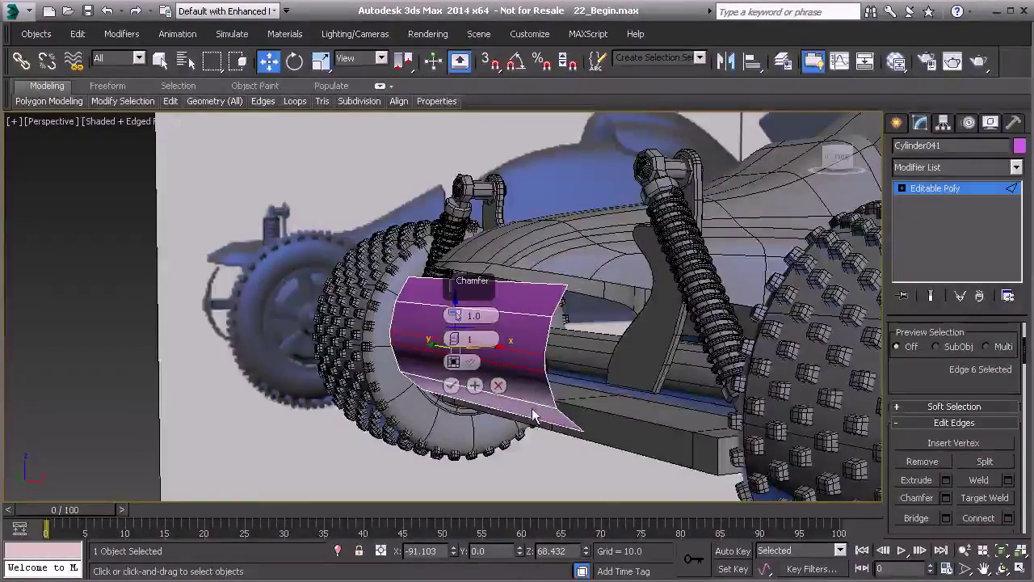
middle_click_drag(533, 413, 501, 402, "alt")
key("f")
middle_click_drag(417, 397, 326, 404)
scroll(360, 400, "up", 2)
mouse_move(454, 315)
left_mouse_down()
mouse_move(454, 330)
mouse_move(450, 306)
left_mouse_up()
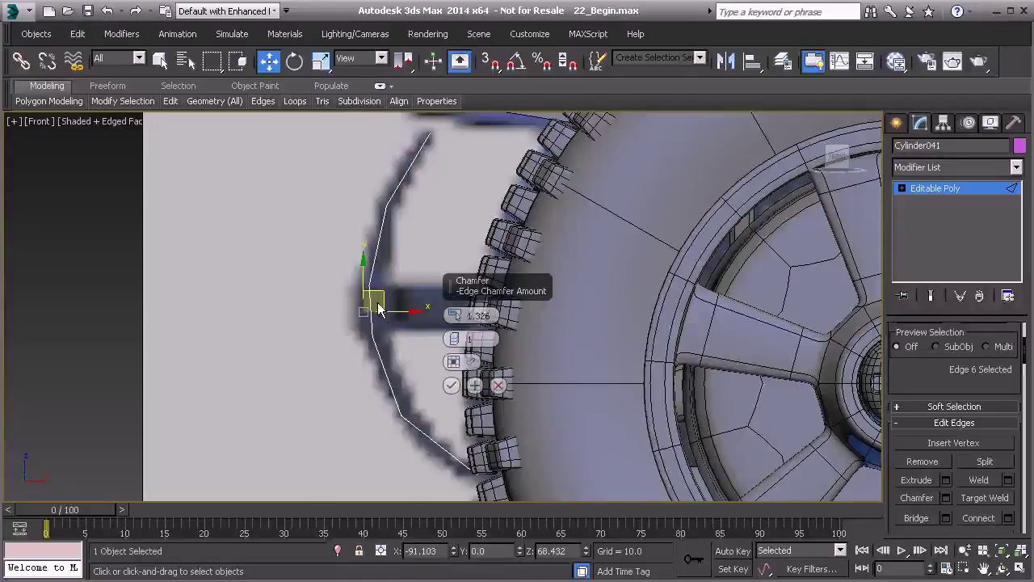
left_click(451, 386)
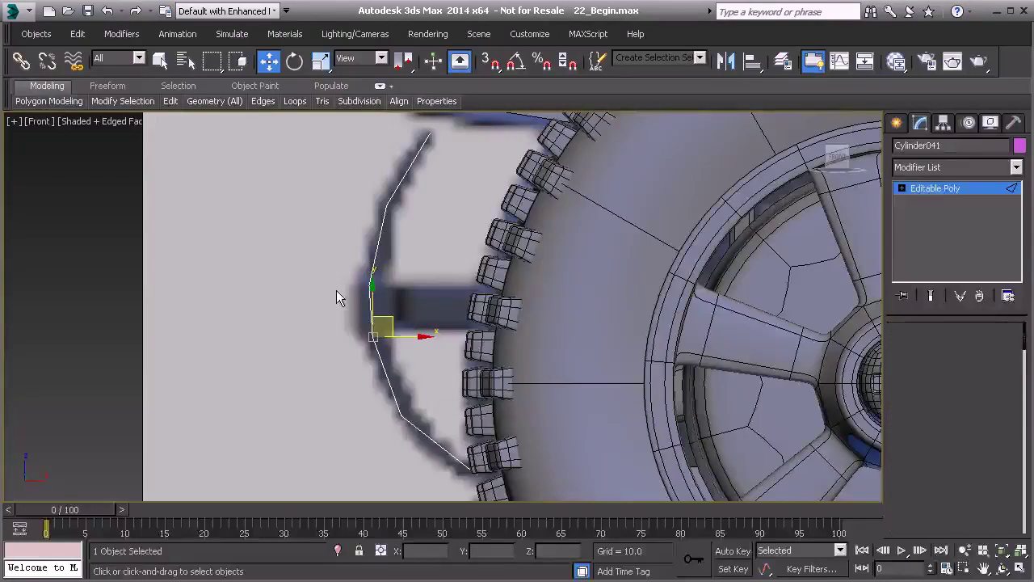
- Reposition the vertex pairs of the chamfered edge to follow the reference bumper's foremost section
key("1")
middle_click_drag(361, 299, 361, 296)
left_click_drag(354, 278, 390, 296)
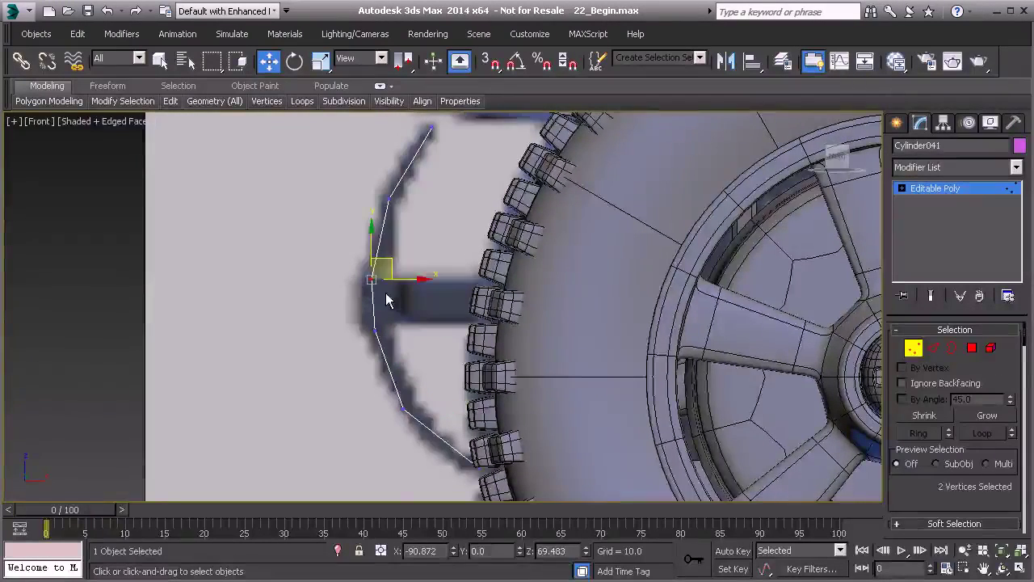
scroll(385, 292, "up", 2)
left_click_drag(360, 340, 393, 358)
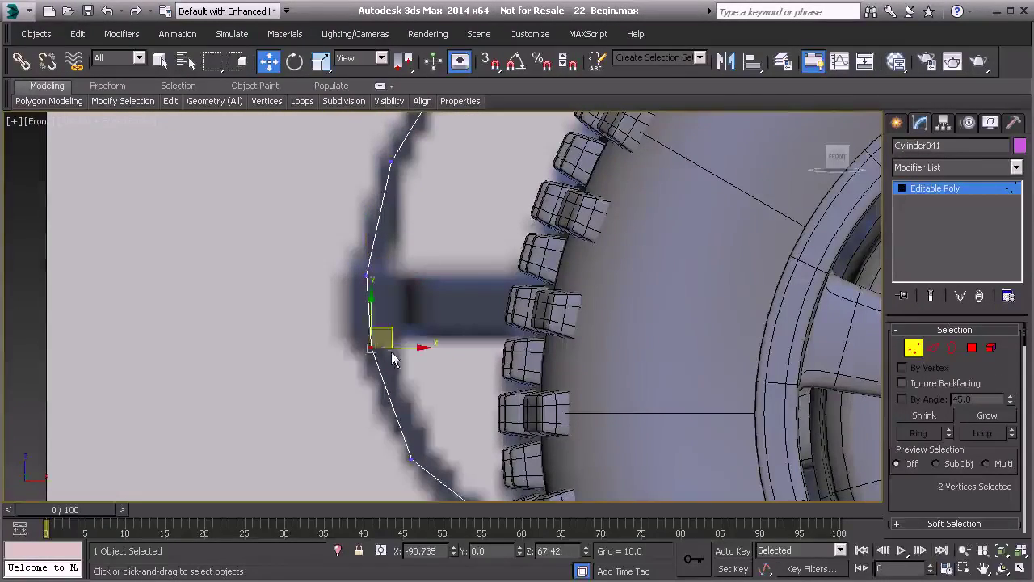
left_click_drag(373, 325, 405, 340)
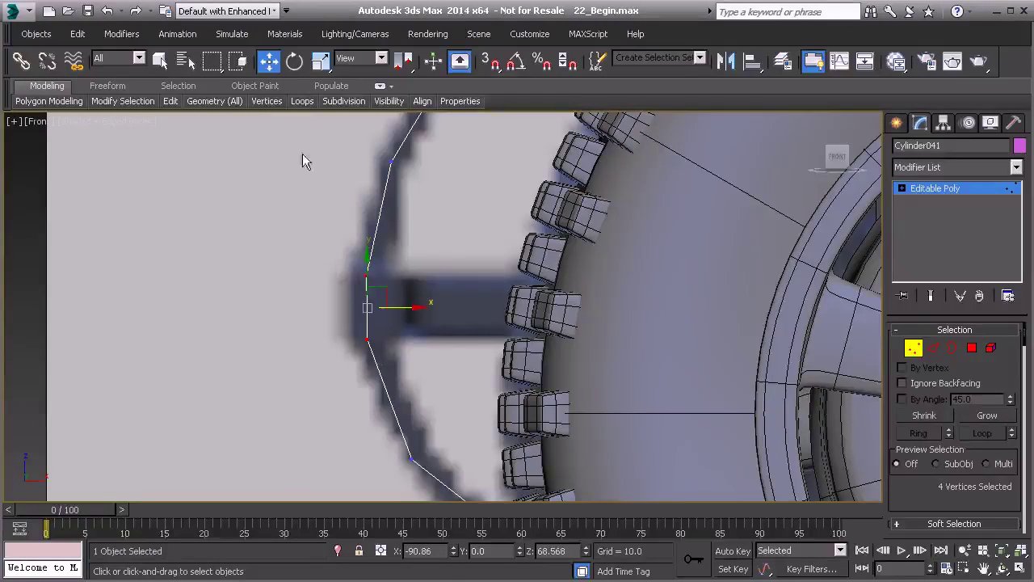
- Scale the four middle vertices along X to flatten the bumper's front face vertically, and finish vertex editing
left_click(321, 61)
left_click_drag(423, 305, 57, 294)
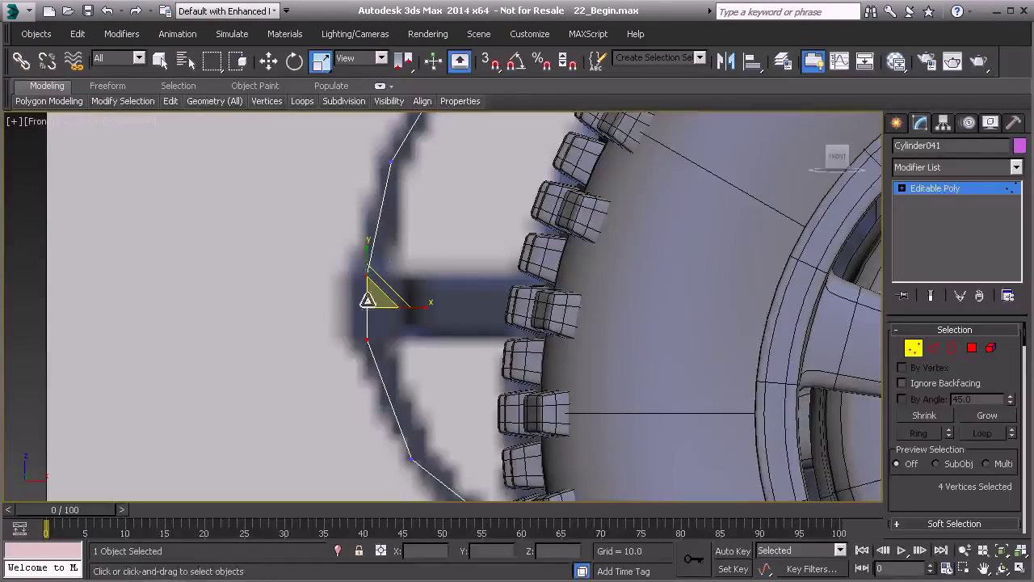
left_click(916, 348)
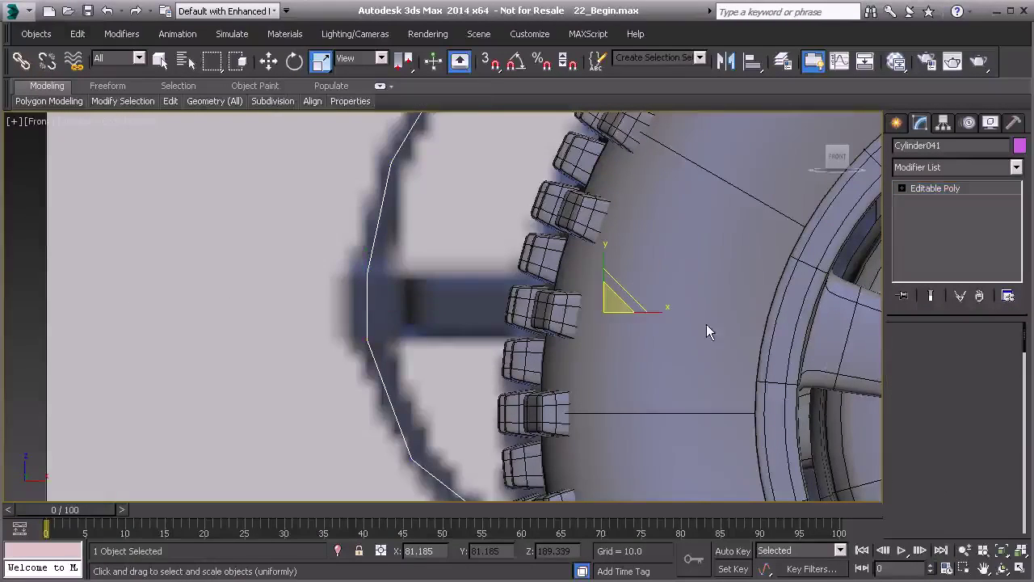
scroll(452, 295, "down", 2)
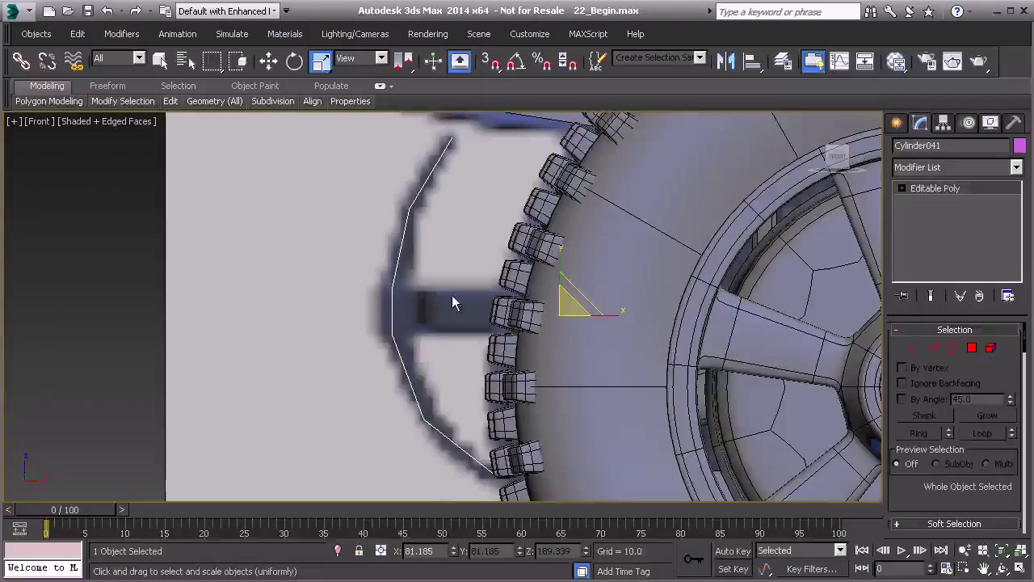
- Shift the bumper slightly forward along X and add a Shell modifier to give it thickness
left_click(270, 68)
left_click_drag(605, 324, 595, 325)
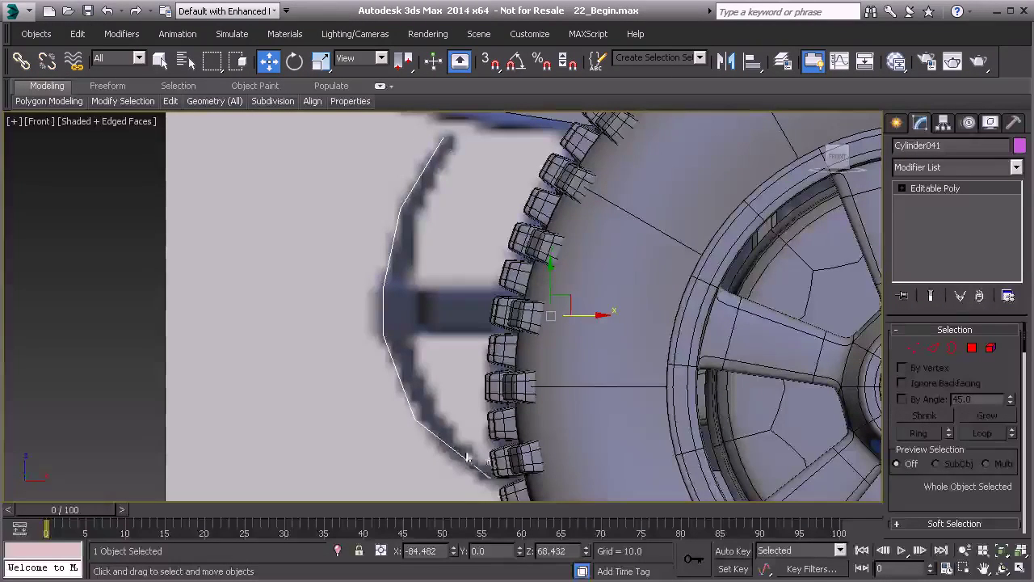
left_click(1017, 166)
left_click_drag(1022, 253, 1021, 522)
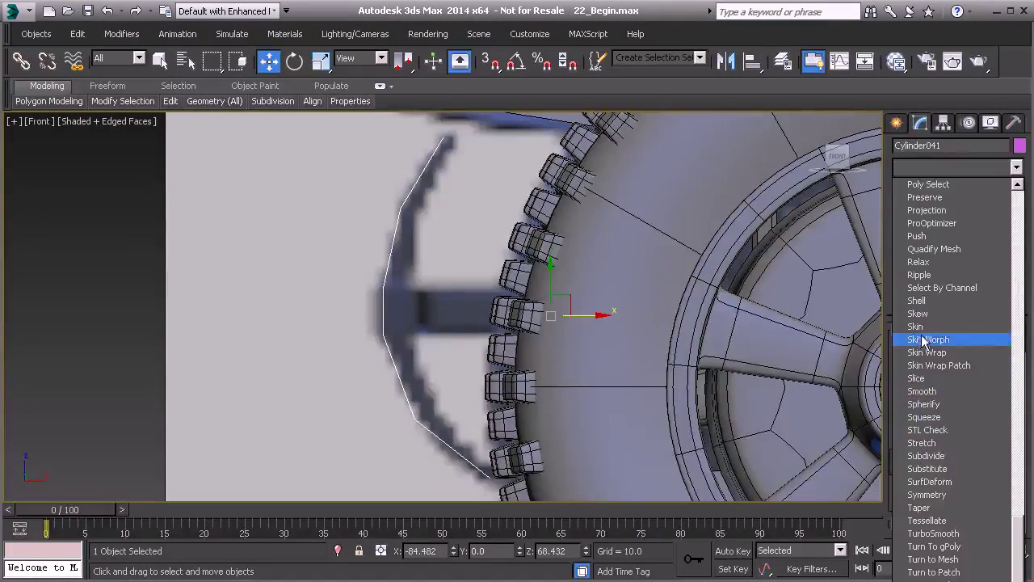
left_click(918, 300)
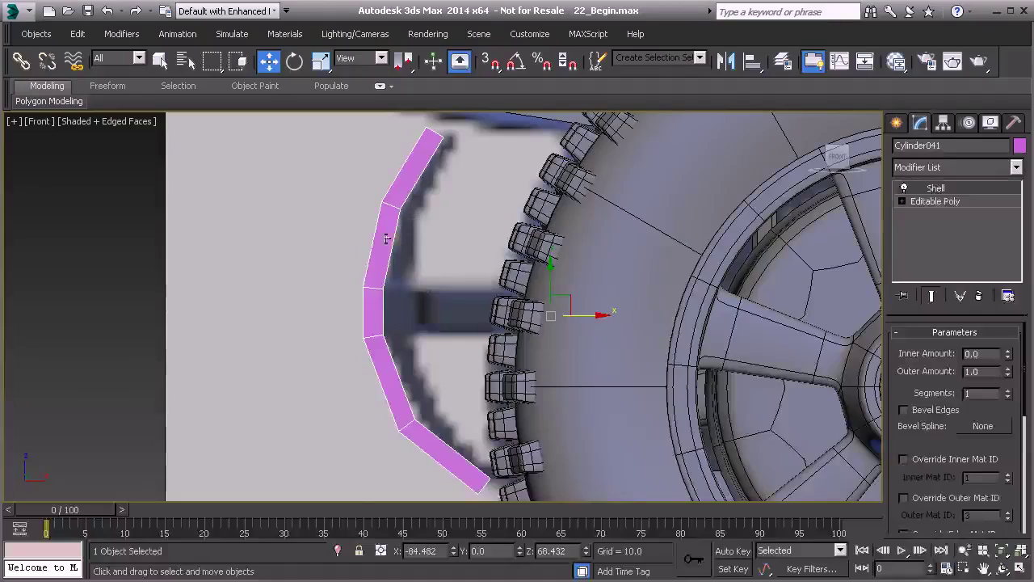
key("p")
middle_click_drag(367, 358, 495, 370, "alt")
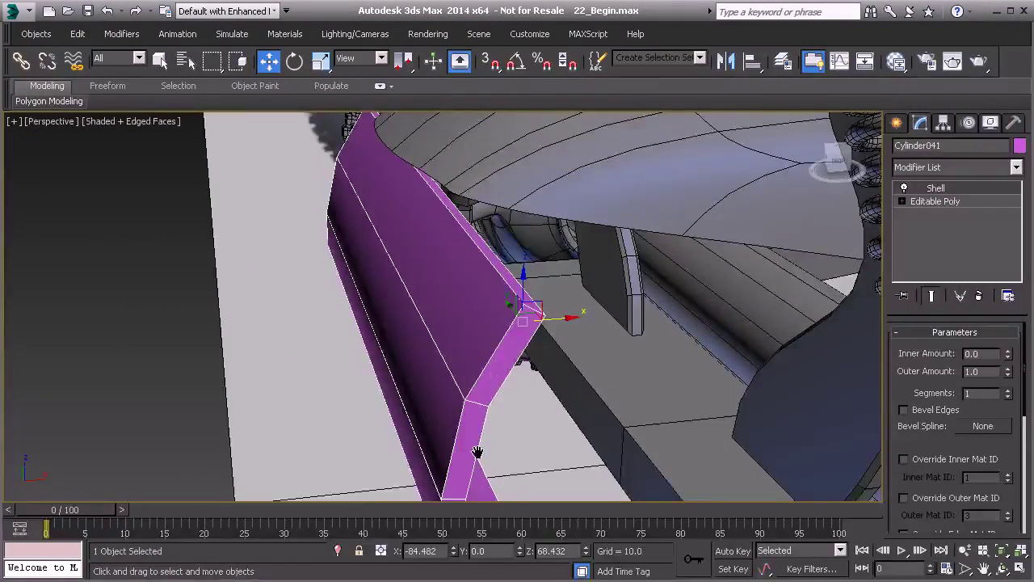
middle_click_drag(478, 452, 506, 269)
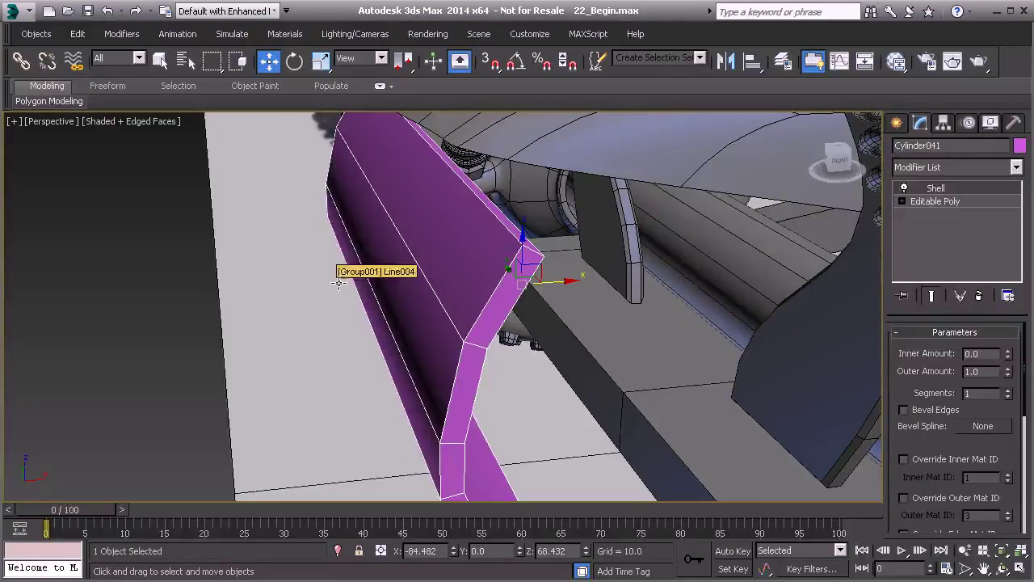
middle_click_drag(458, 485, 420, 353)
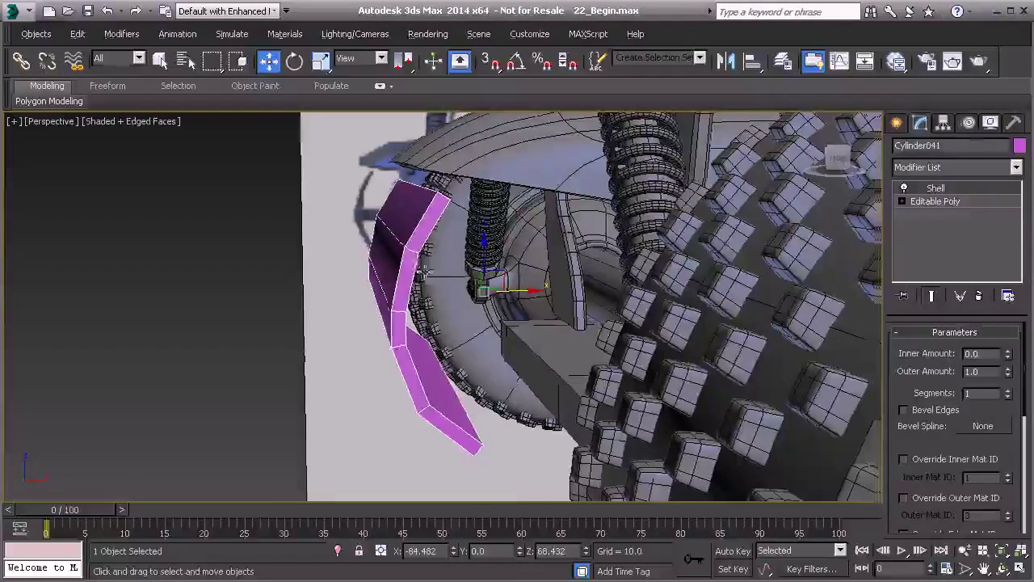
- Set the Shell's outer amount to 0.0 and its inner amount to 1.0 so the thickness grows inward
key("l")
key("f")
scroll(420, 303, "up", 3)
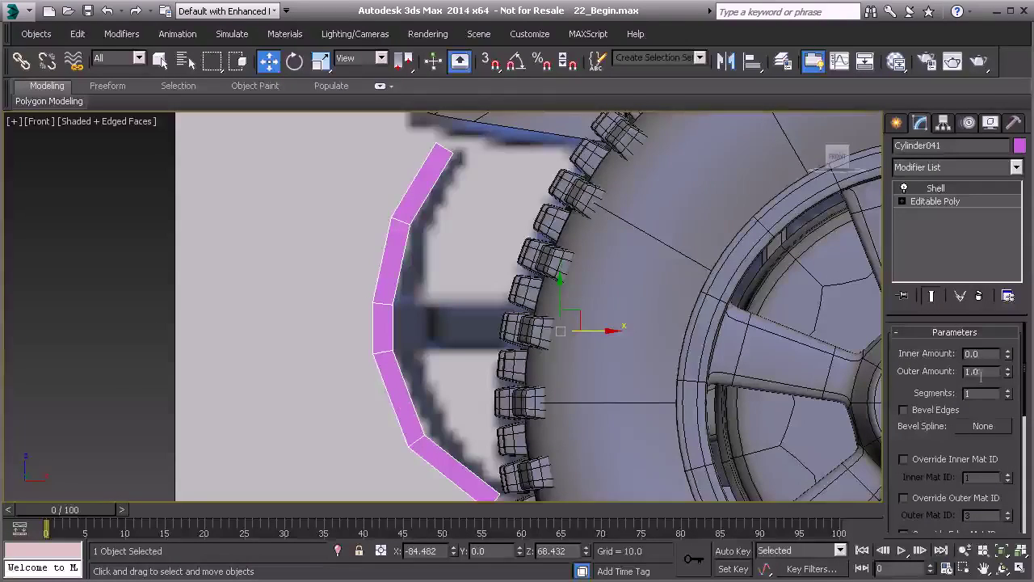
right_click(1008, 374)
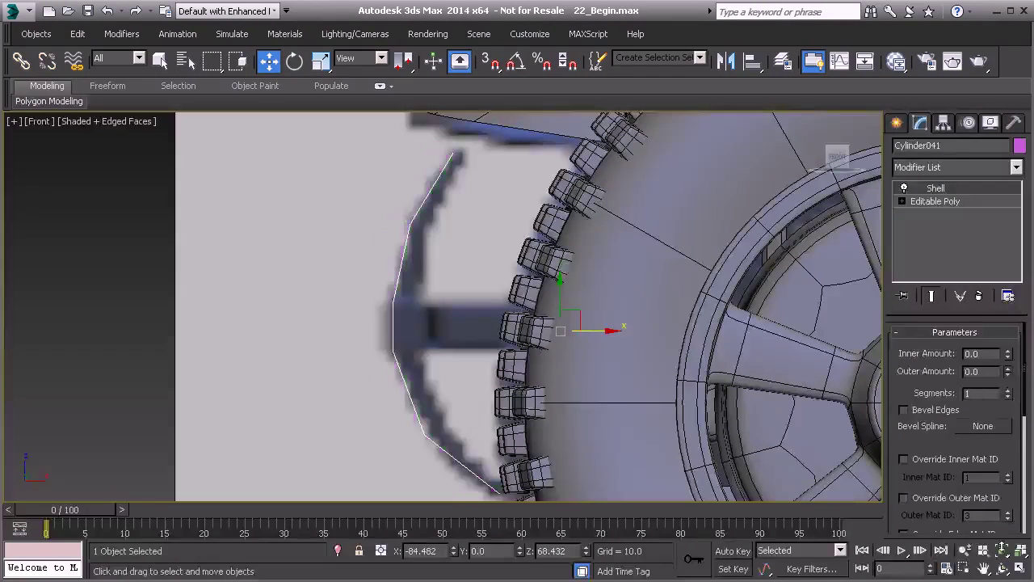
left_click_drag(1007, 355, 1009, 274)
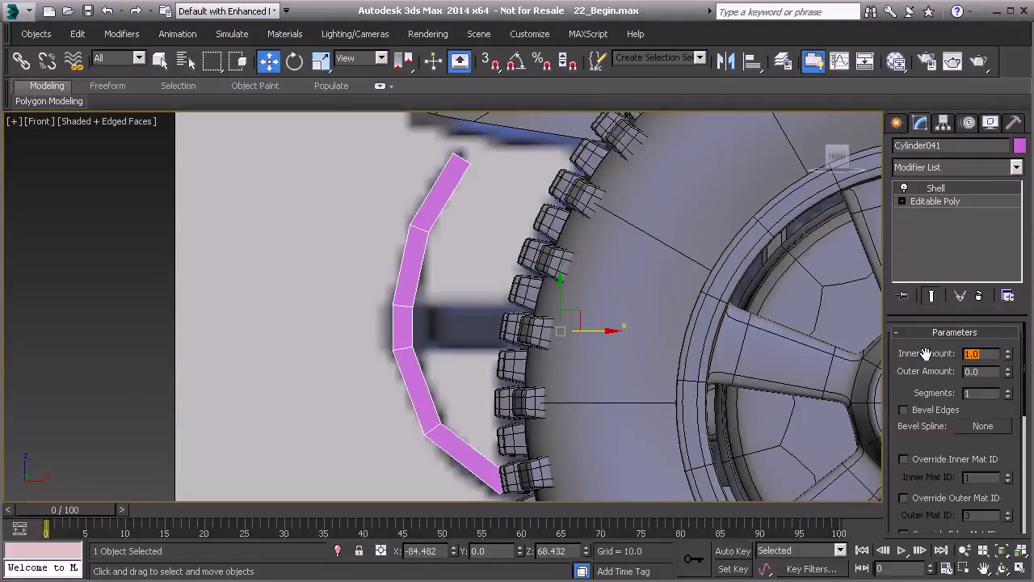
middle_click_drag(425, 340, 401, 308)
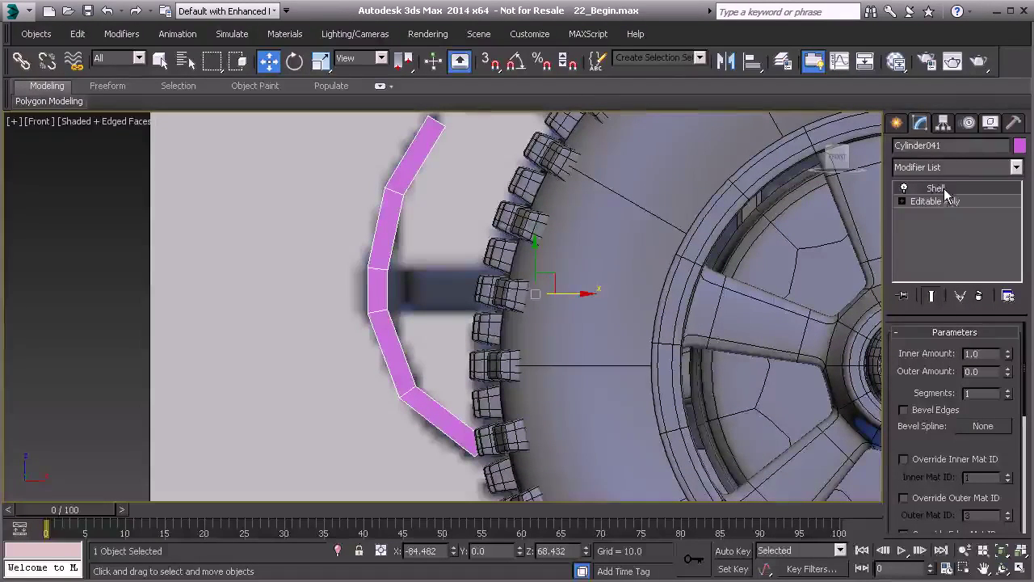
- Convert the shelled bumper to an Editable Poly
right_click(387, 221)
mouse_move(485, 367)
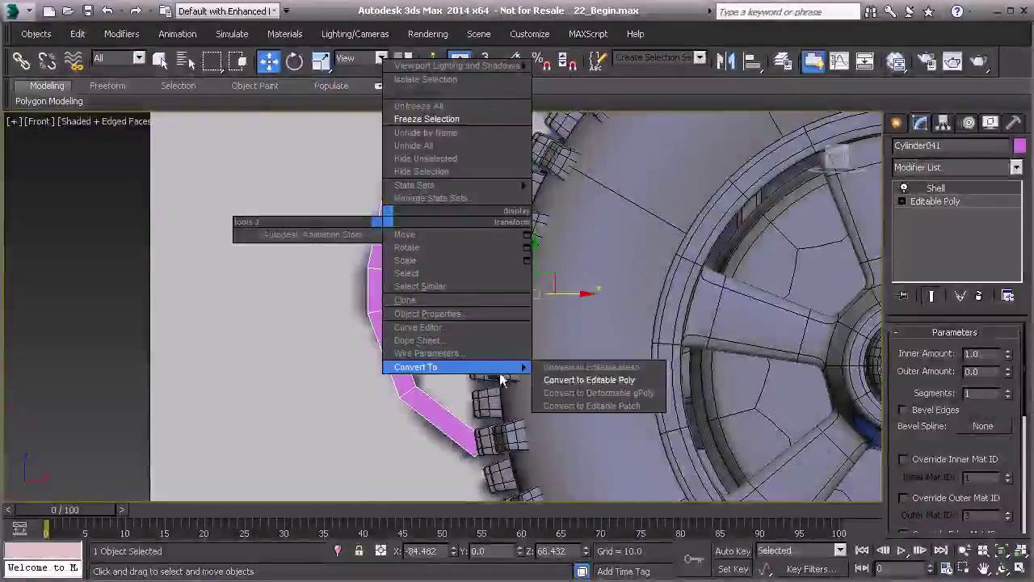
left_click(573, 383)
scroll(303, 311, "down", 2)
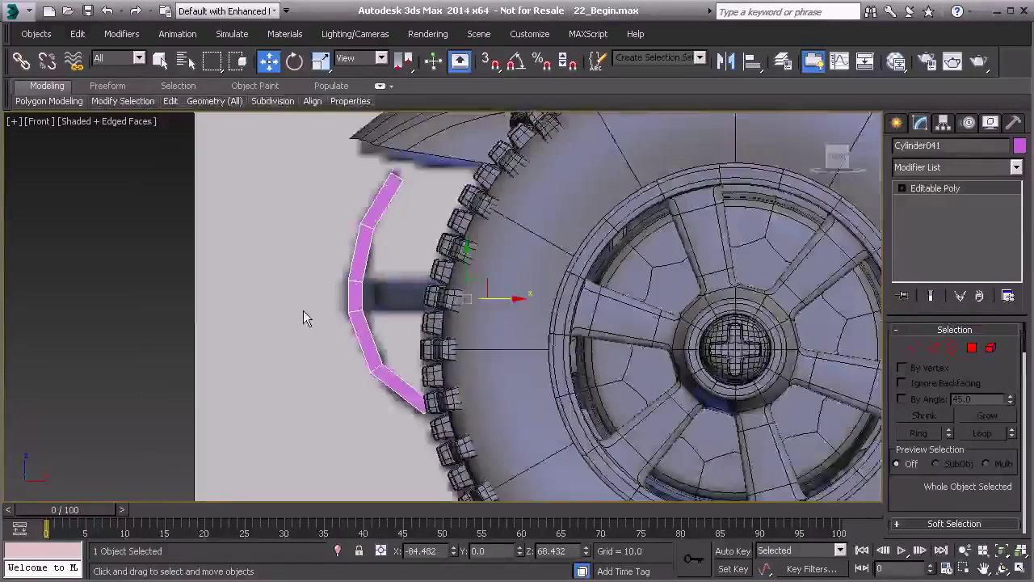
- Select the bumper's full ring of lengthwise edges and connect them with 2 segments
key("p")
middle_click_drag(322, 315, 508, 330, "alt")
scroll(499, 331, "down", 3)
middle_click_drag(432, 328, 328, 314, "alt")
scroll(399, 321, "up", 3)
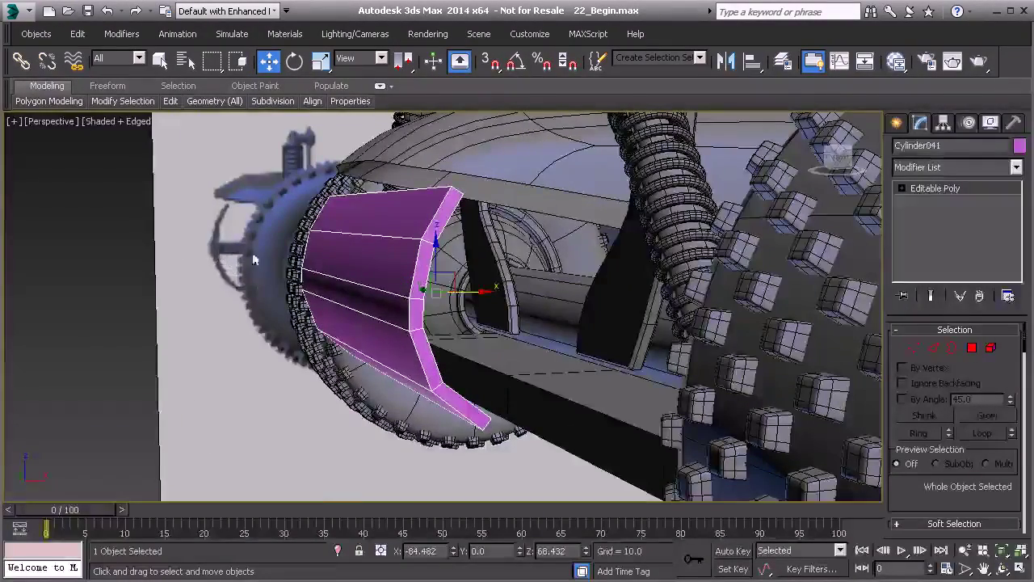
middle_click_drag(560, 382, 579, 369, "alt")
middle_click_drag(438, 369, 379, 347, "alt")
key("2")
key("alt+r")
middle_click_drag(397, 481, 469, 457, "alt")
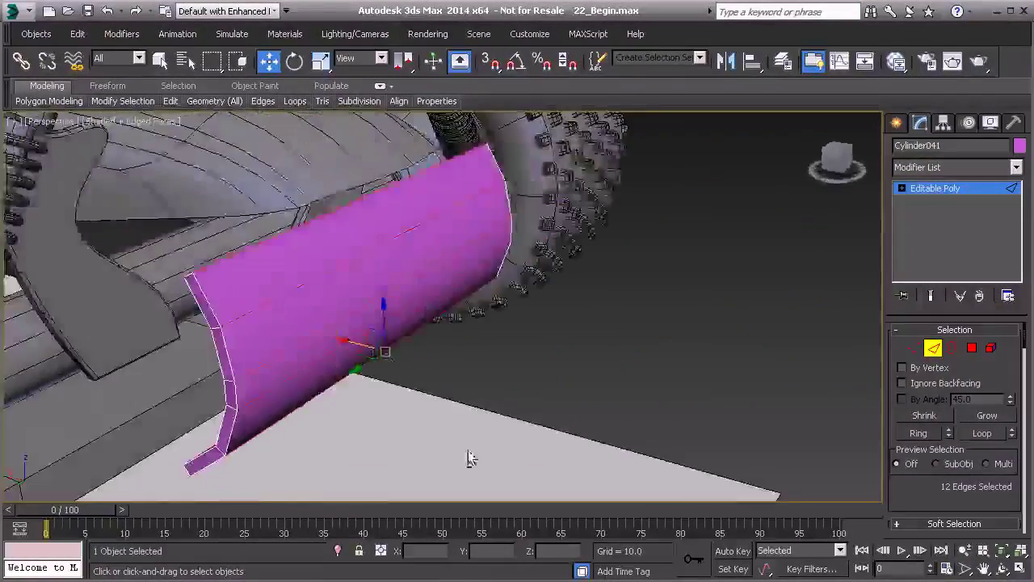
middle_click_drag(358, 394, 335, 347, "alt")
left_click_drag(954, 504, 954, 496)
scroll(955, 496, "down", 5)
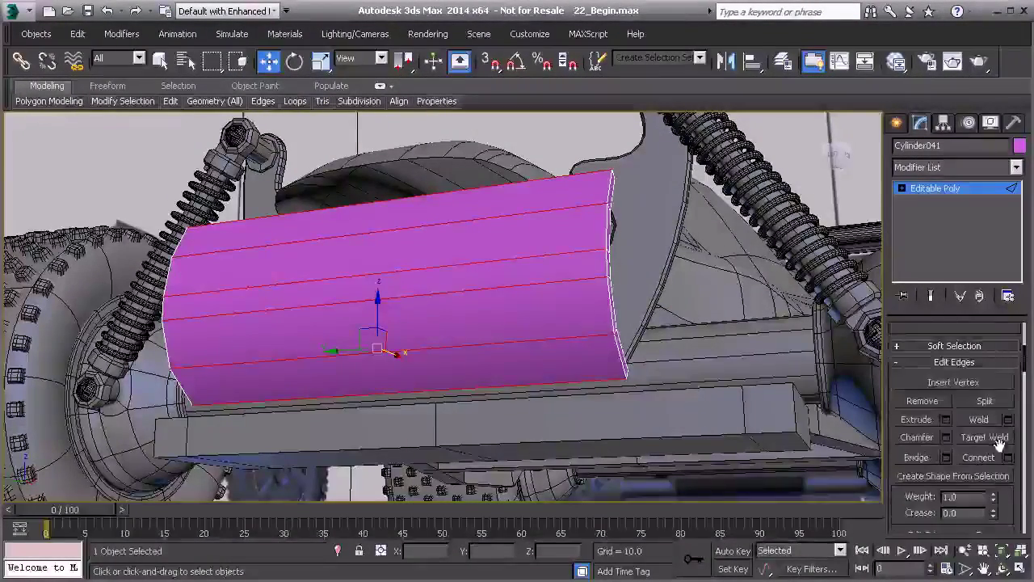
left_click(1008, 458)
middle_click_drag(440, 351, 379, 340, "alt")
left_click(453, 312)
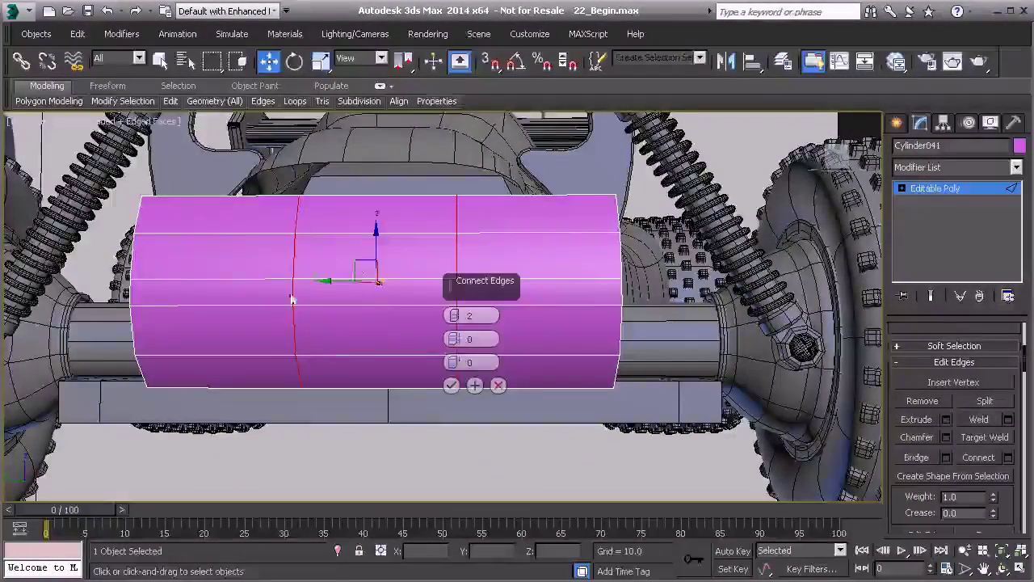
left_click(450, 384)
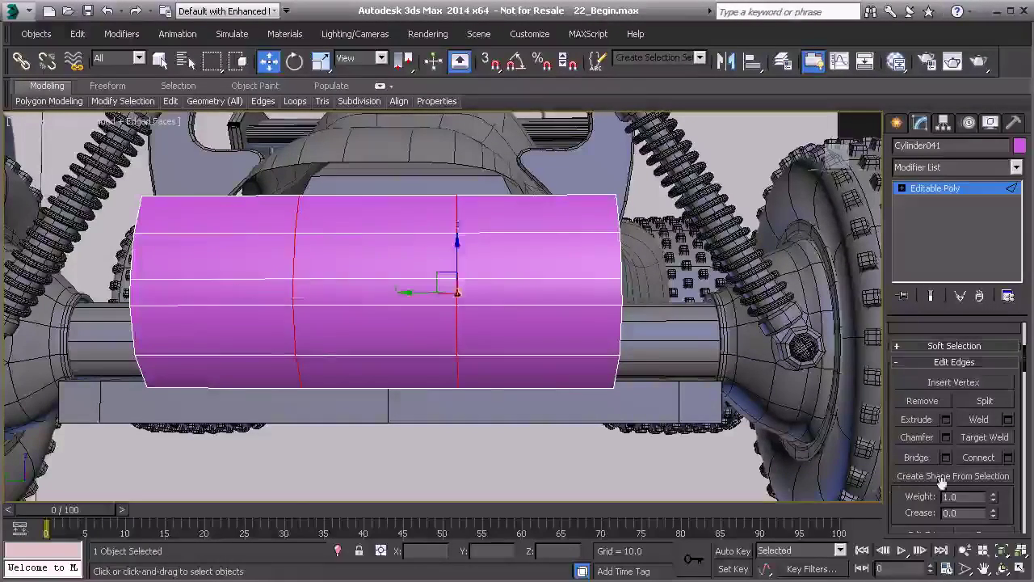
- Chamfer the two new crosswise edge loops by 0.5 with one segment
left_click(946, 437)
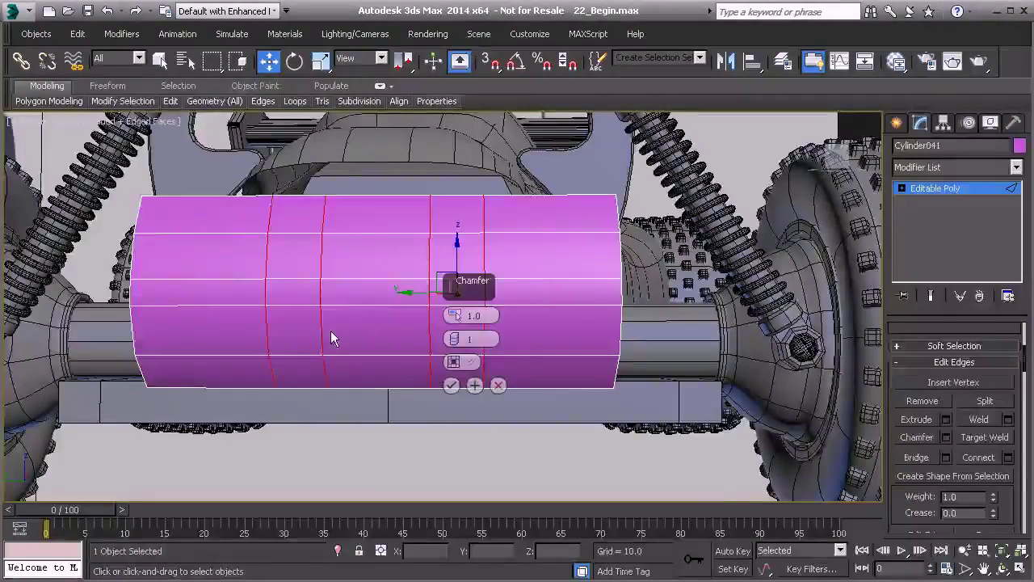
middle_click_drag(331, 338, 344, 340, "alt")
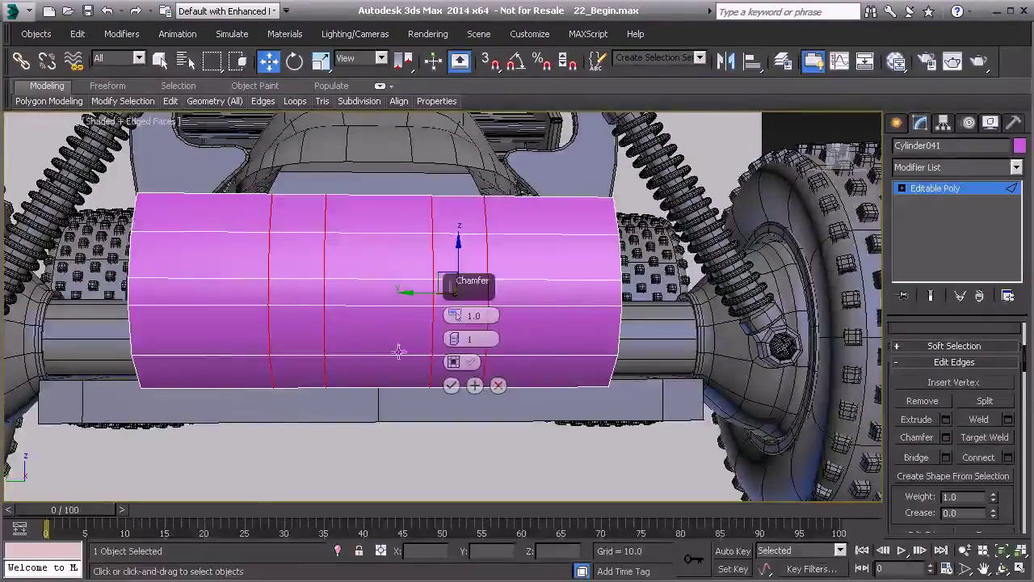
left_click_drag(452, 316, 453, 307)
double_click(481, 315)
type("0.5")
key("Return")
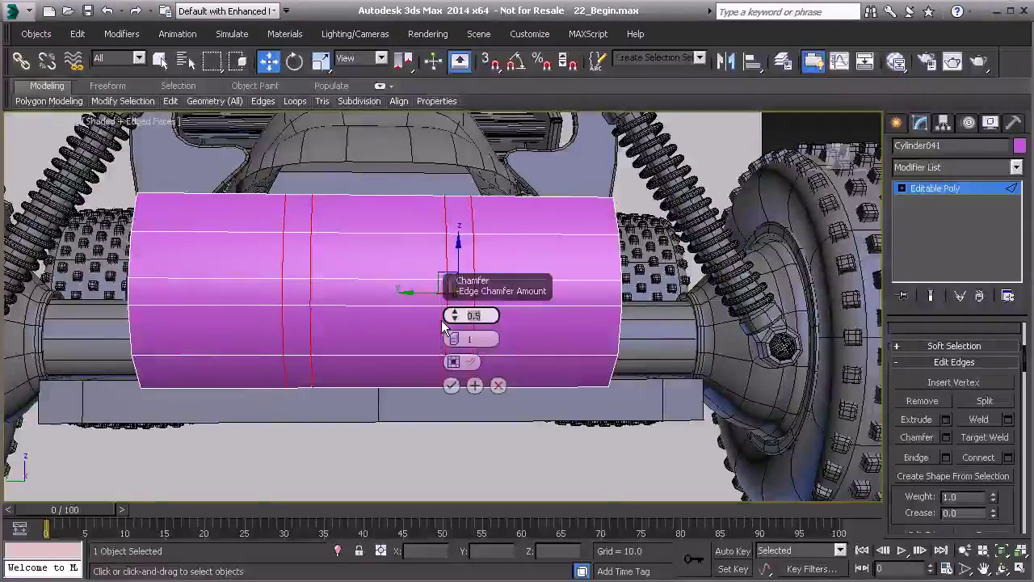
left_click(453, 385)
- Extrude the two narrow middle-row polygons on the bumper's inner face by about 7.101 to form support brackets
middle_click_drag(328, 325, 462, 330, "alt")
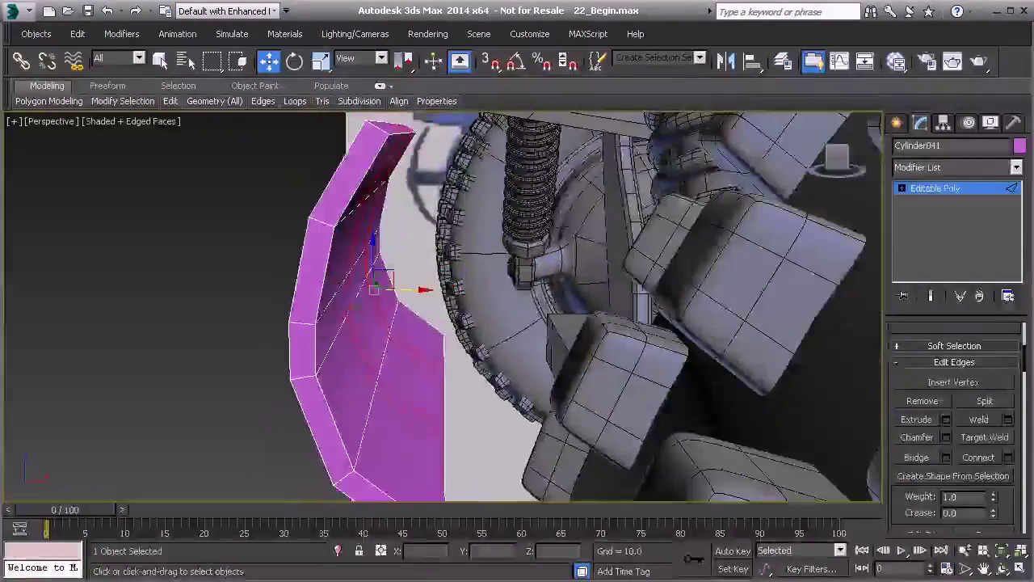
scroll(358, 311, "up", 4)
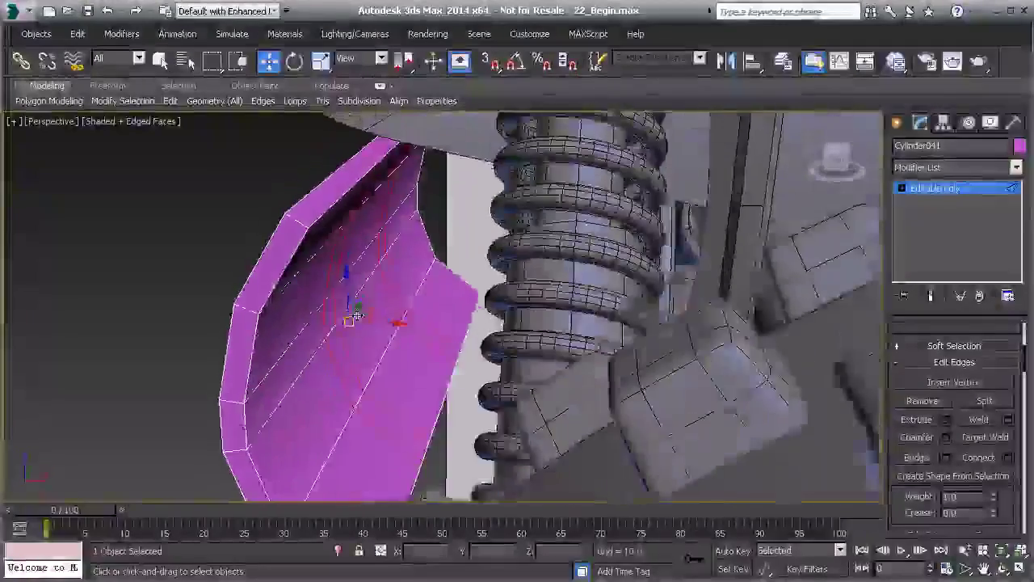
middle_click_drag(357, 315, 346, 316, "alt")
left_click(974, 189)
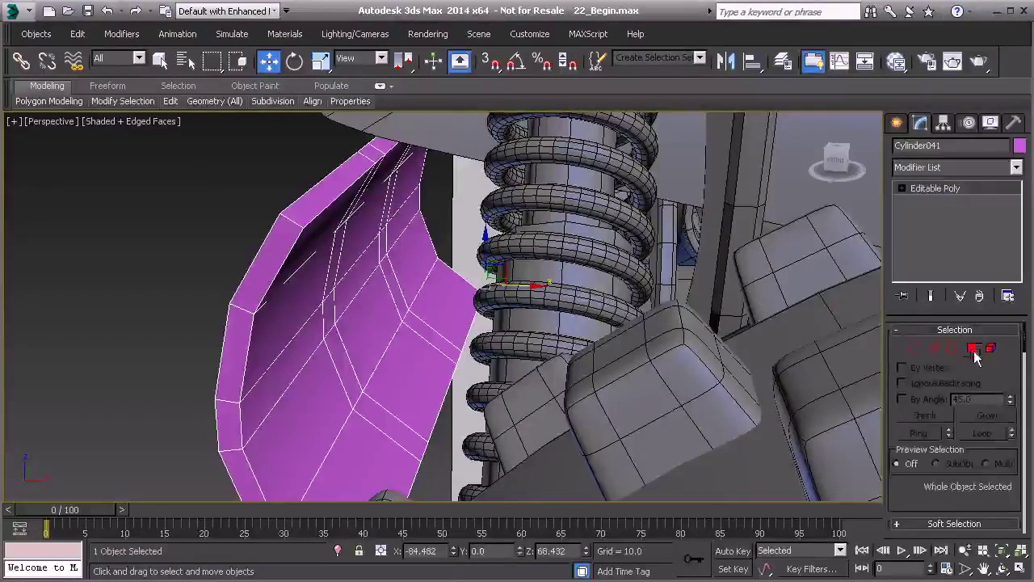
left_click(974, 350)
left_click(384, 246)
middle_click_drag(394, 305, 349, 276, "alt")
scroll(948, 489, "down", 3)
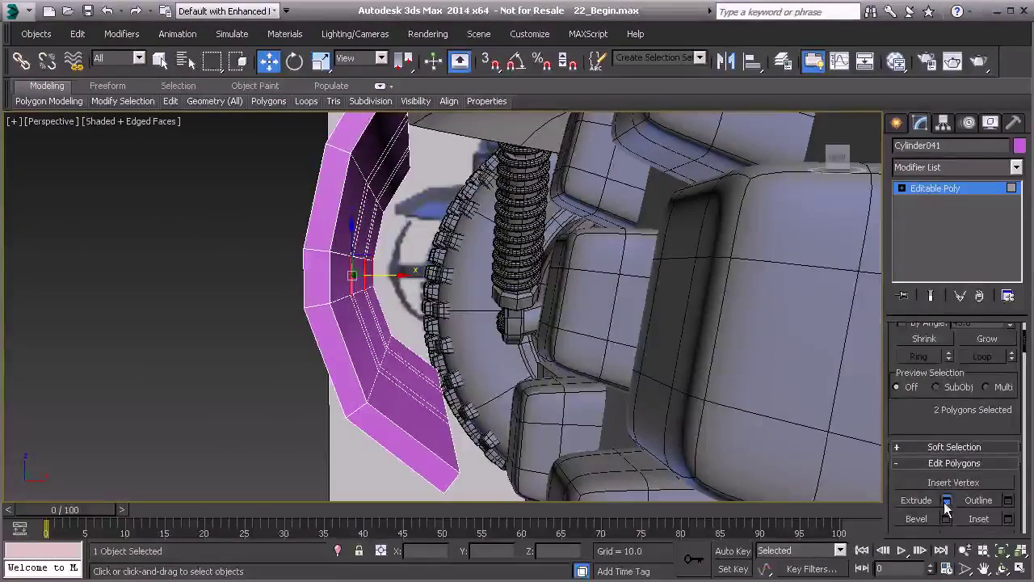
left_click(947, 501)
middle_click_drag(355, 331, 421, 339, "alt")
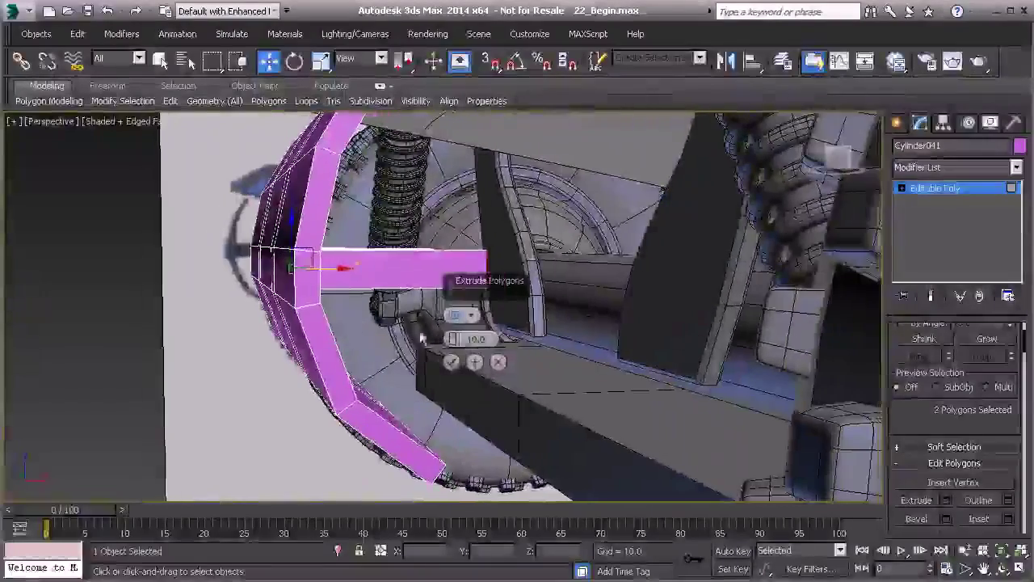
left_click_drag(454, 342, 451, 354)
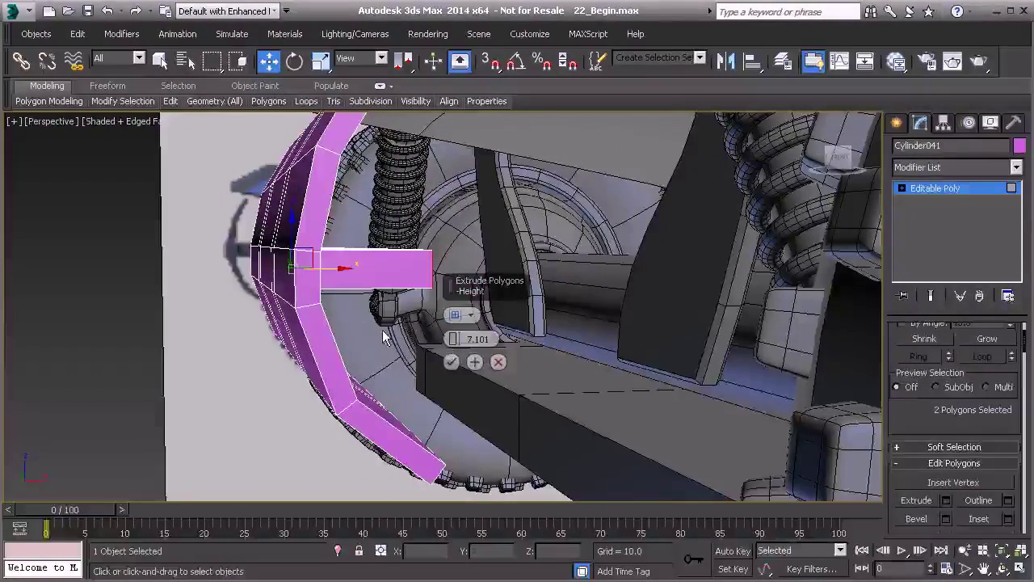
left_click(451, 363)
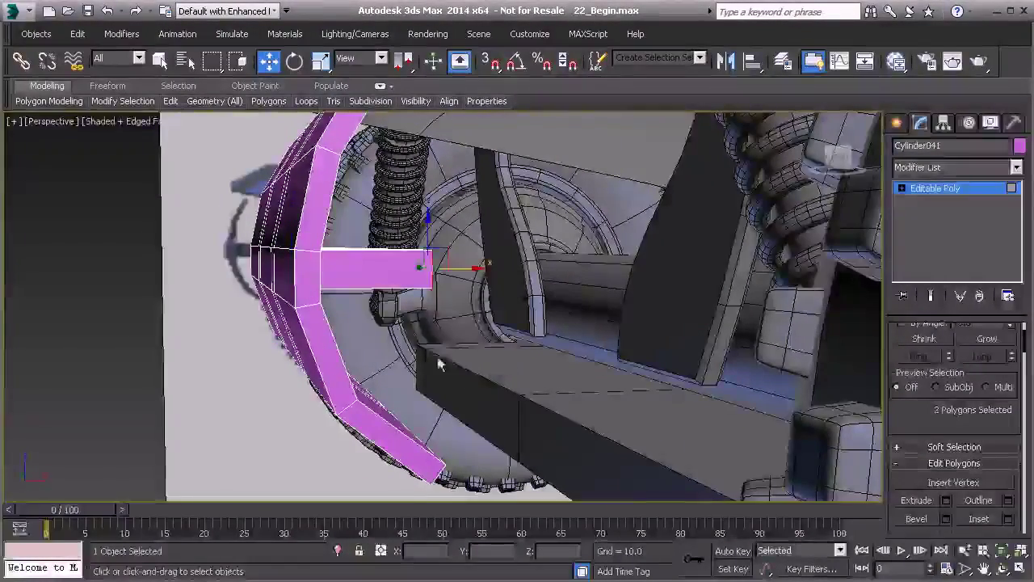
- Examine the bracket ends against the tire, shock and chassis in the front wireframe view
key("f")
scroll(374, 331, "up", 5)
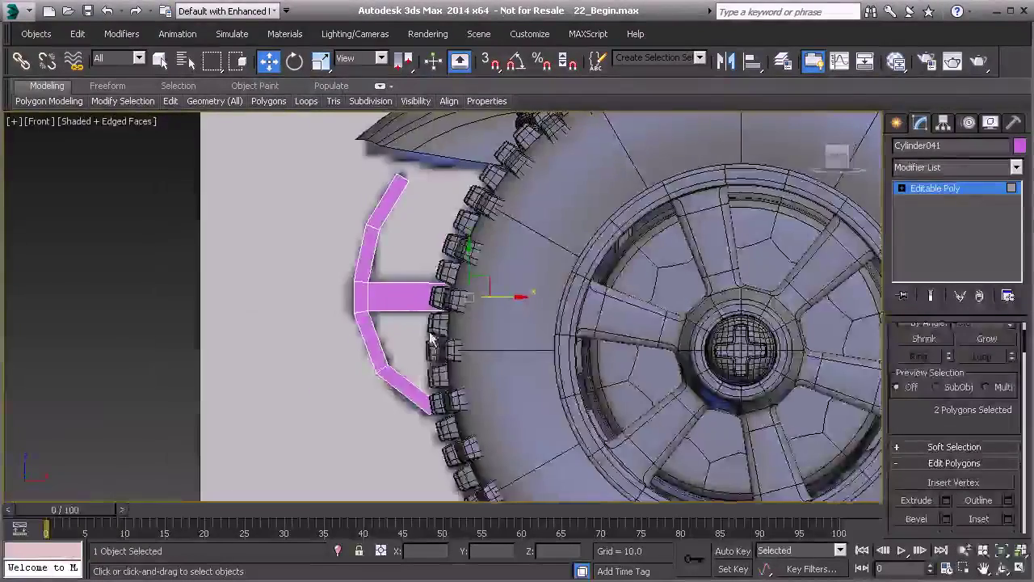
key("F3")
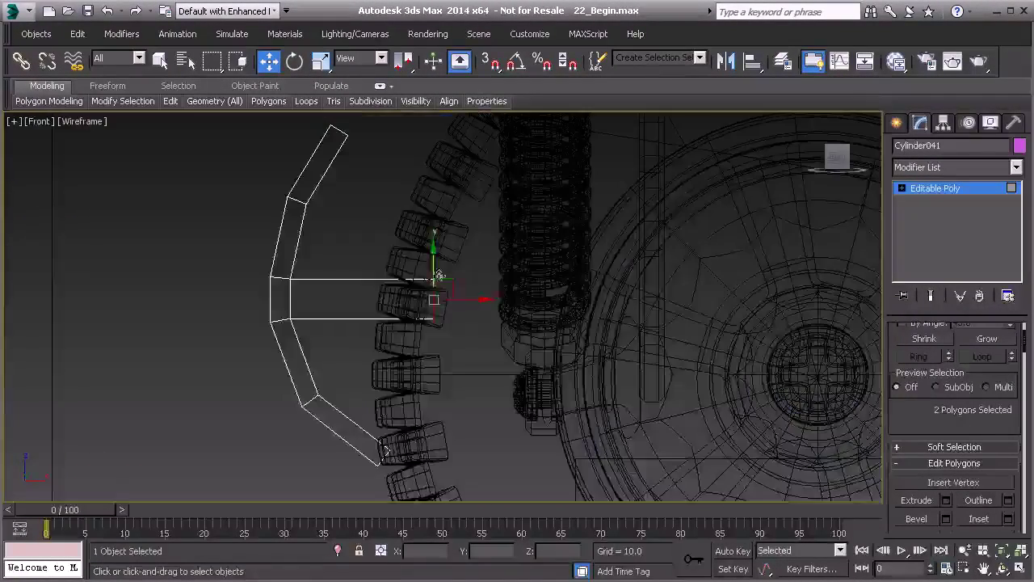
middle_click_drag(451, 324, 409, 248)
middle_click_drag(603, 402, 522, 346)
scroll(483, 334, "down", 3)
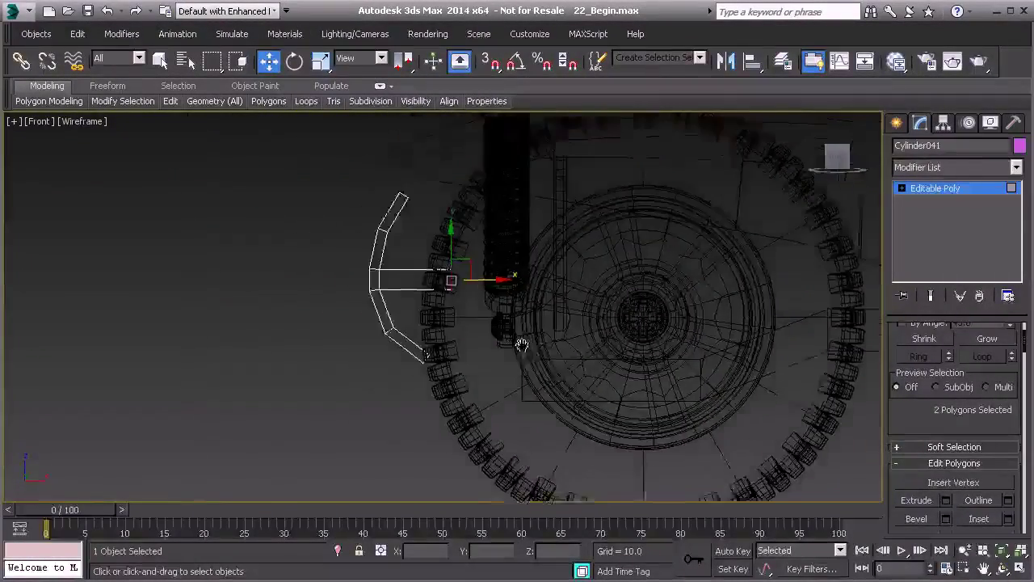
scroll(477, 331, "up", 5)
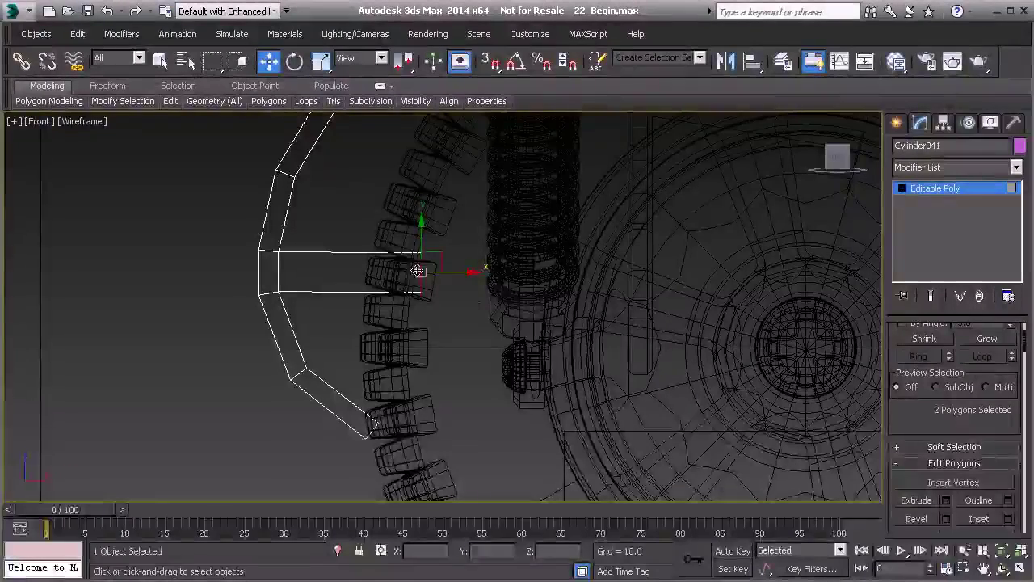
scroll(927, 408, "up", 3)
scroll(930, 453, "down", 3)
- Try to extrude the bracket ends again by 7.101 and move them back and down toward the chassis, then undo it
left_click(945, 483)
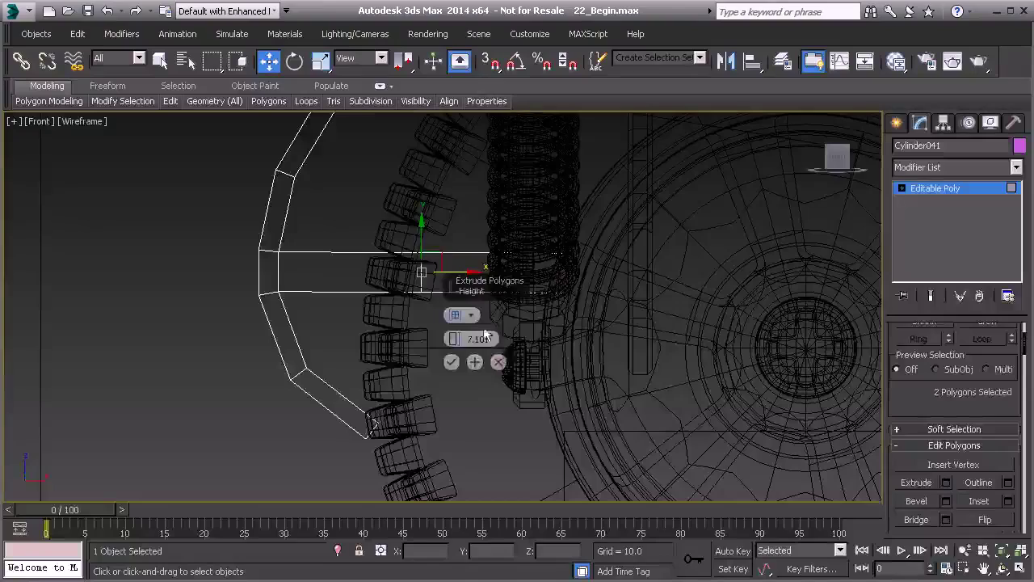
left_click(451, 362)
left_click_drag(564, 273, 665, 272)
left_click_drag(661, 233, 661, 402)
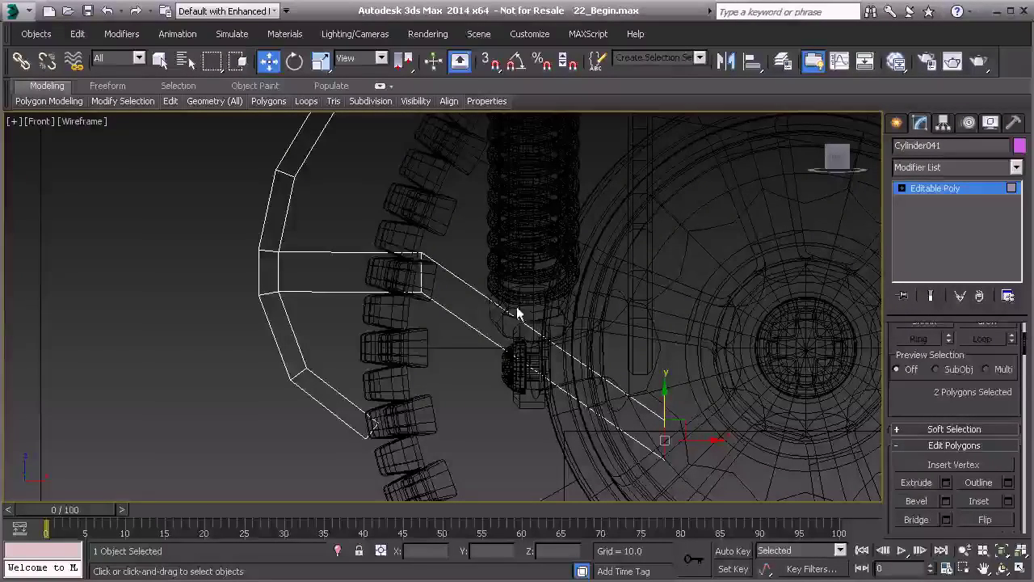
key("ctrl+z")
key("ctrl+z")
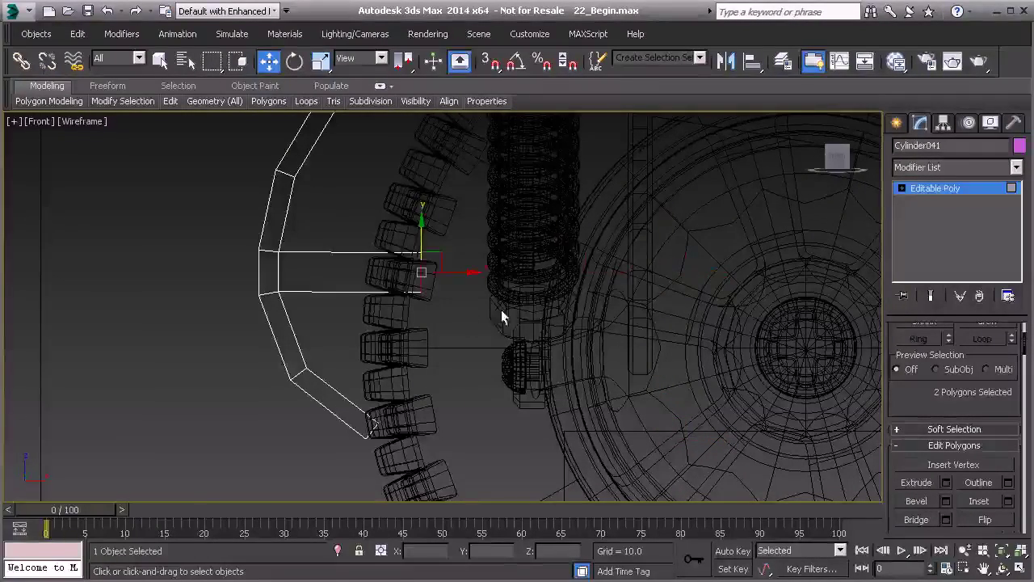
- Move the four lower vertices at the bracket ends forward along X to slant the end faces
key("1")
left_click_drag(399, 290, 400, 292)
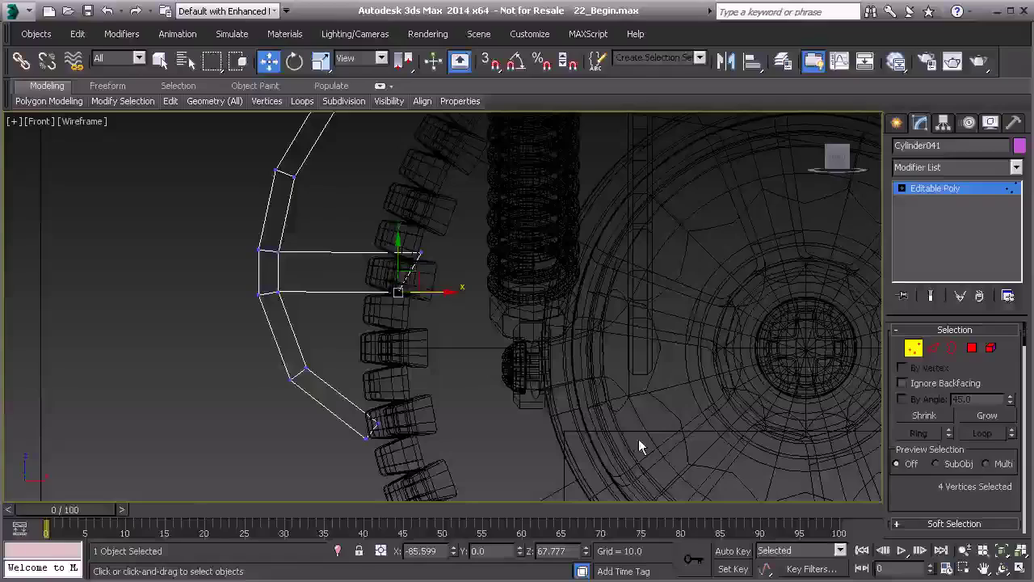
- Extrude the two bracket end polygons again by 7.101 and move the new ends back and down toward the chassis
left_click(972, 349)
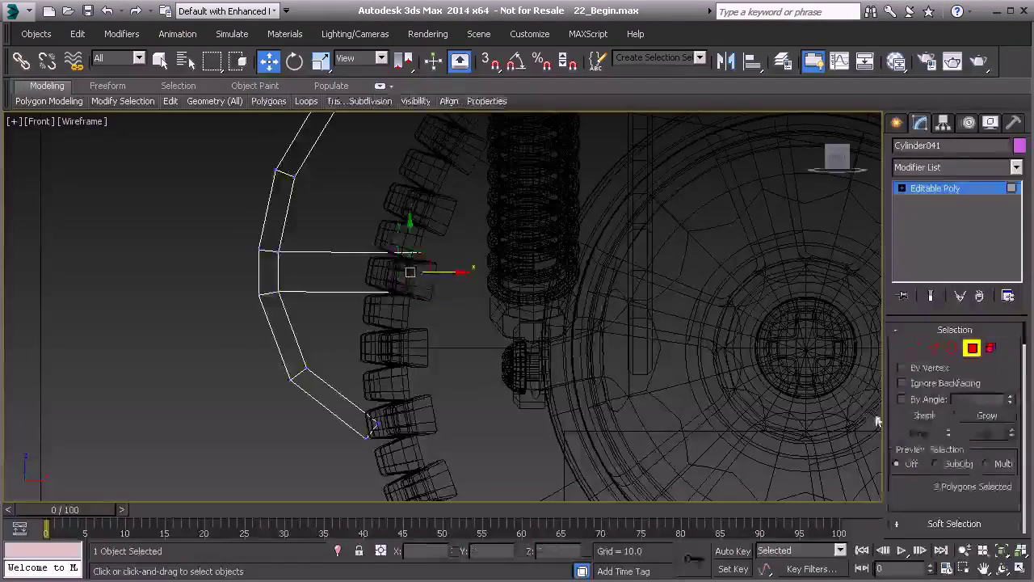
scroll(950, 453, "down", 3)
left_click(947, 469)
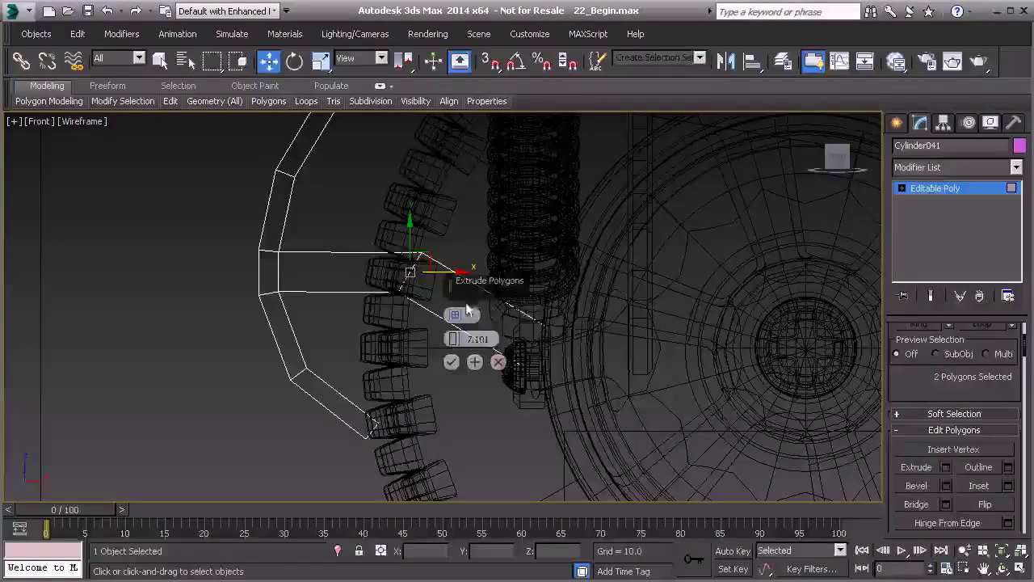
left_click(452, 361)
left_click_drag(540, 330, 700, 431)
middle_click_drag(671, 449, 563, 379)
key("ctrl+Page_Up")
key("1")
middle_click_drag(420, 295, 450, 348)
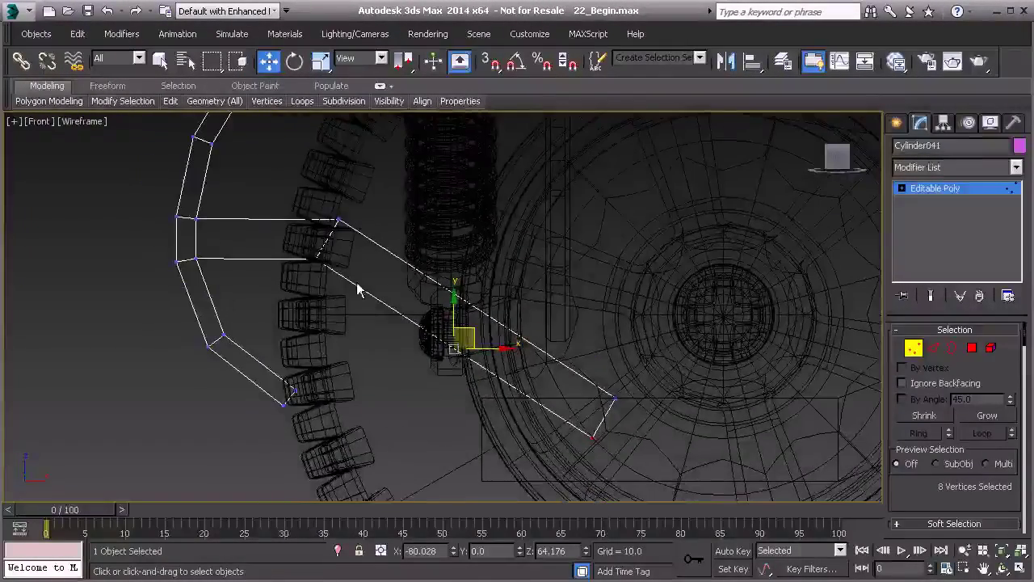
left_click(913, 348)
- Bevel the five middle-row polygons on the bumper's outer face with a height of 0.693 and an outline of -0.257
scroll(434, 302, "down", 3)
key("p")
mouse_move(424, 304)
middle_mouse_down("alt")
mouse_move(591, 354)
mouse_move(609, 348)
mouse_move(569, 354)
mouse_move(471, 306)
mouse_move(885, 347)
middle_mouse_up("alt")
left_click(973, 347)
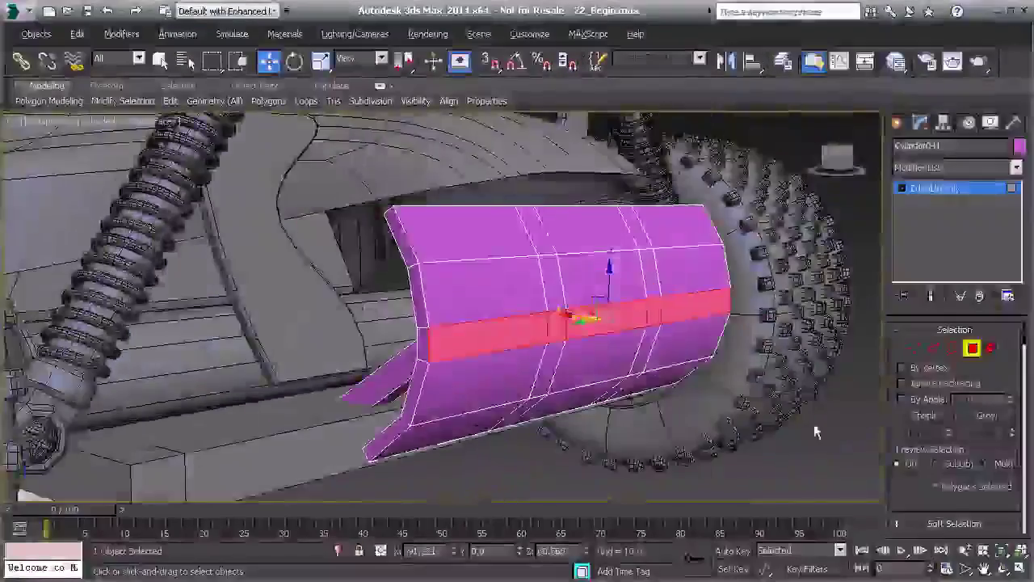
scroll(953, 420, "down", 5)
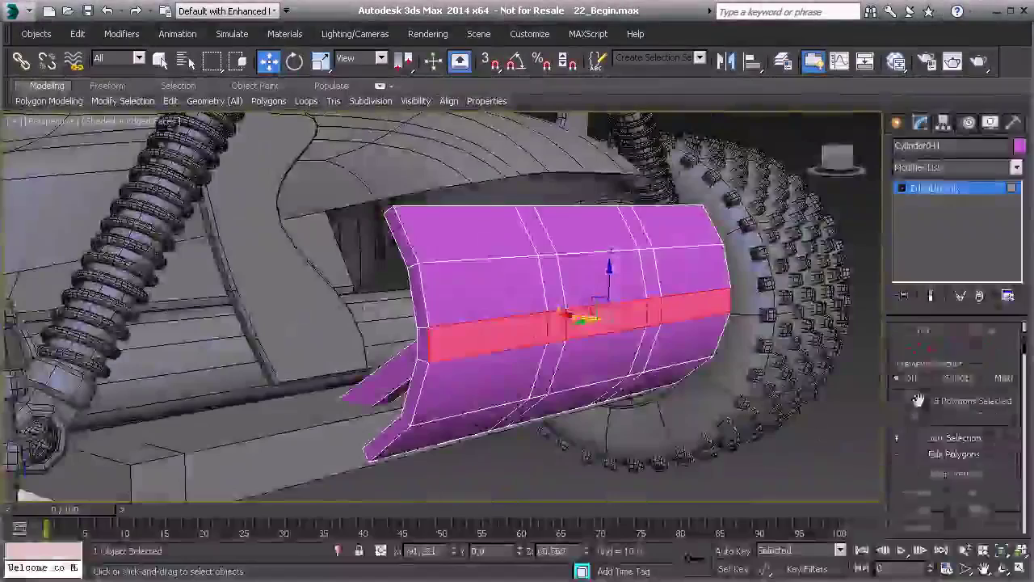
left_click(944, 458)
mouse_move(458, 340)
left_mouse_down()
mouse_move(453, 366)
mouse_move(454, 355)
left_mouse_up()
middle_click_drag(374, 358, 413, 344, "alt")
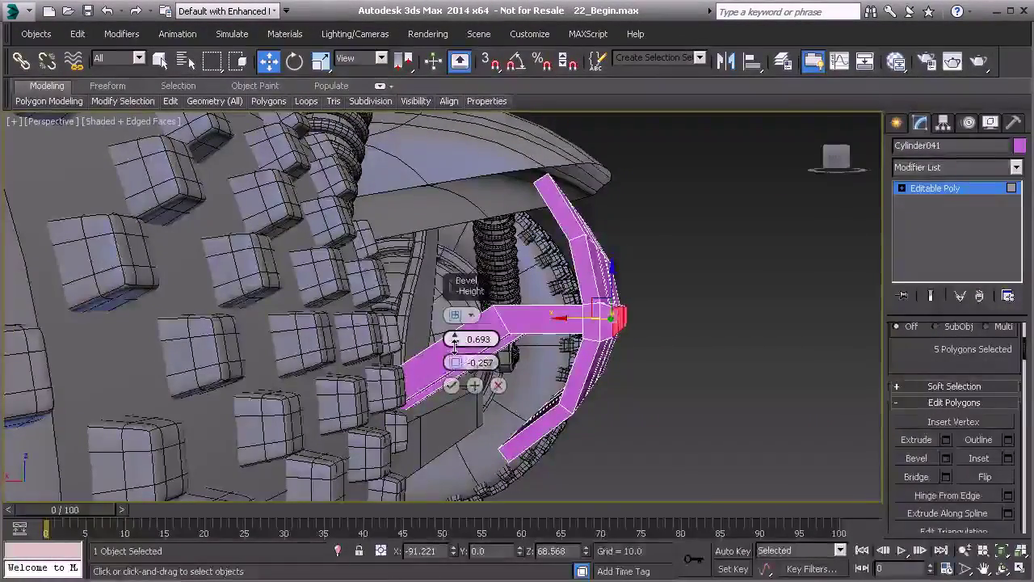
left_click(452, 385)
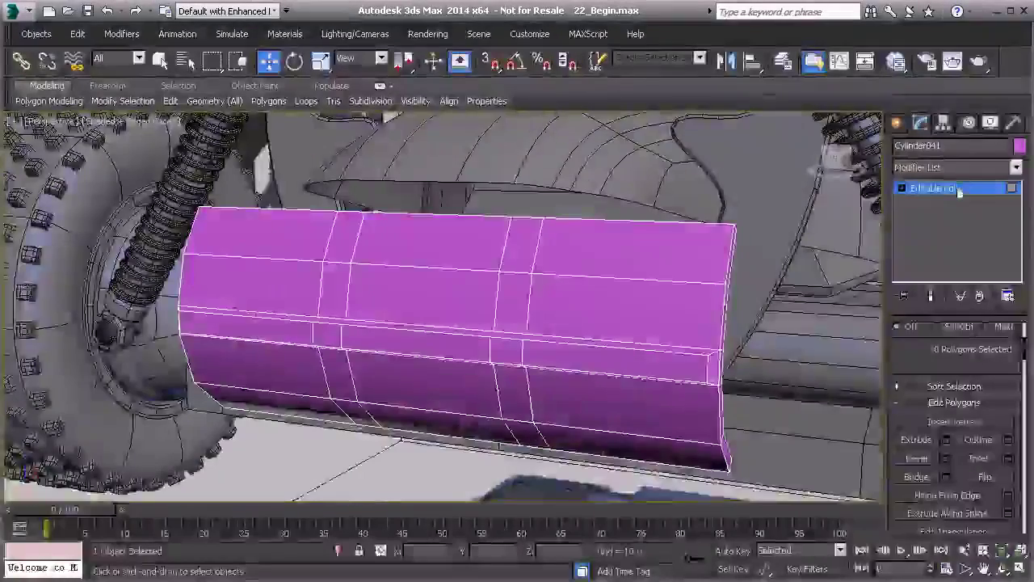
- Leave polygon editing and set the whole bumper's object color to black
left_click(959, 189)
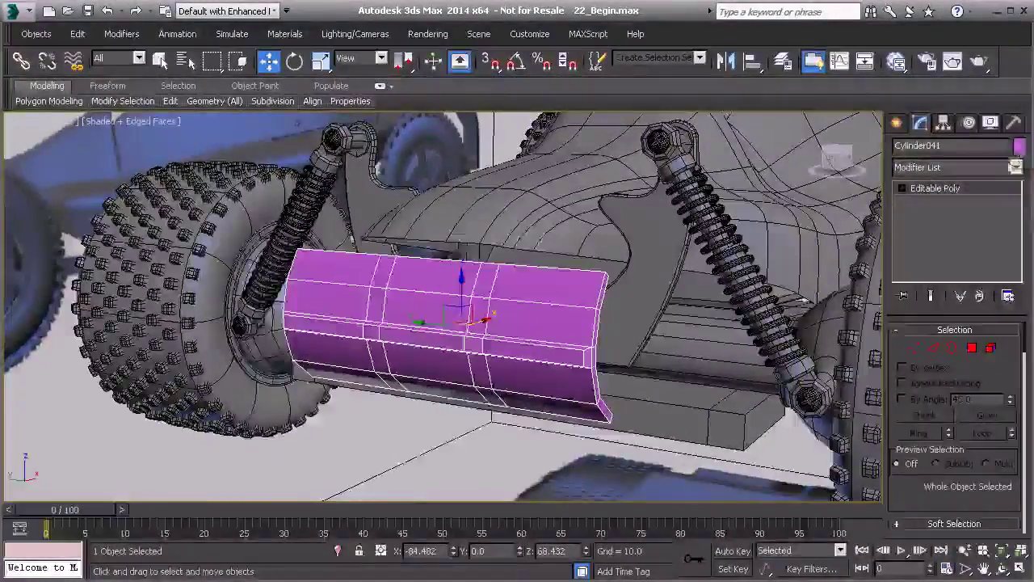
left_click(1020, 145)
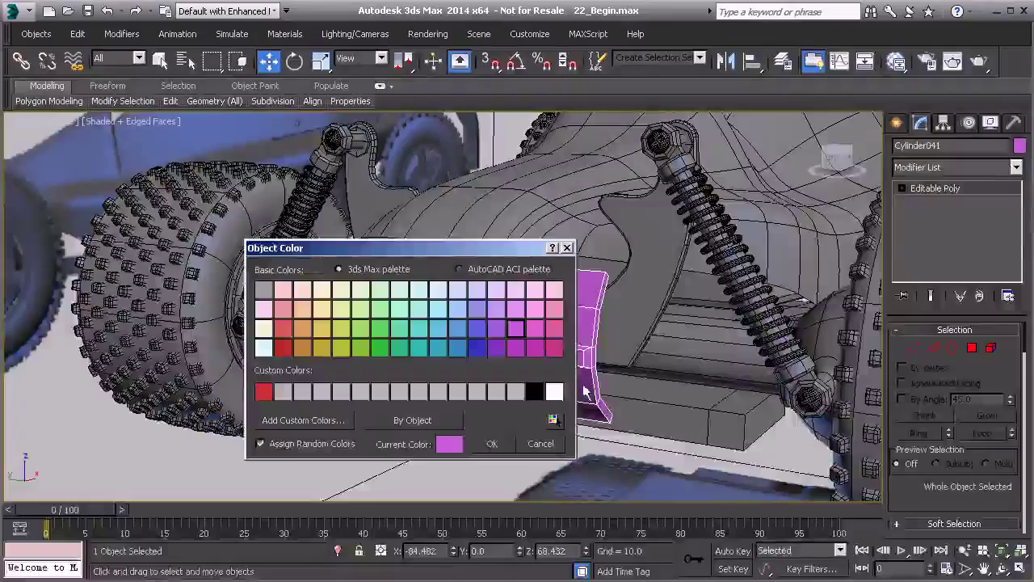
left_click(534, 392)
left_click(491, 444)
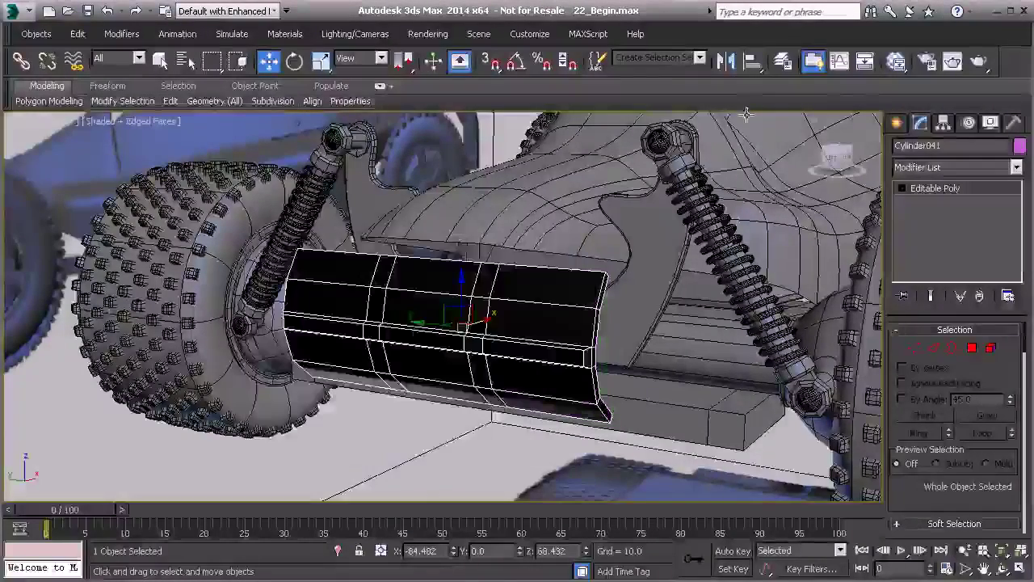
- Assign the existing grey body material to the bumper from the Slate Material Editor, then deselect it
left_click(896, 61)
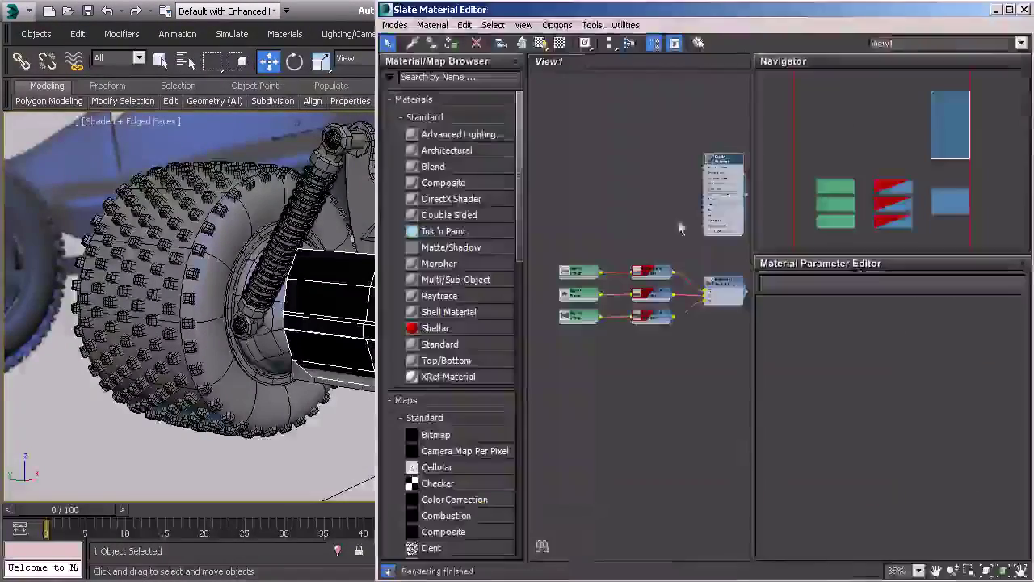
left_click(451, 43)
left_click(1024, 10)
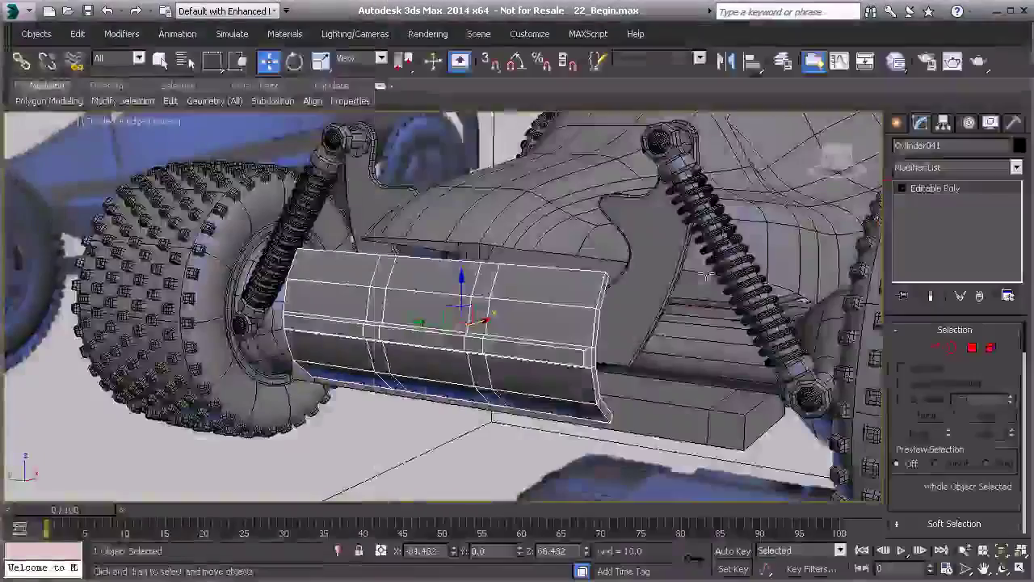
left_click(418, 444)
- Ungroup the nearer front wheel, shock and shock-mount assembly
scroll(497, 375, "down", 4)
middle_click_drag(496, 374, 373, 340, "alt")
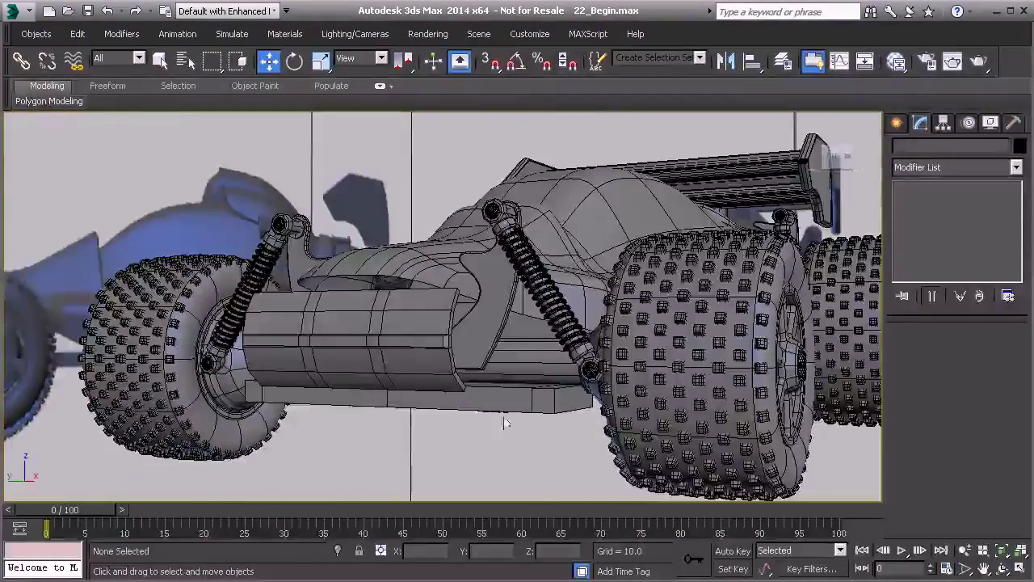
middle_click_drag(476, 308, 515, 364, "alt")
scroll(475, 368, "up", 3)
left_click(476, 370)
middle_click_drag(458, 346, 509, 353, "alt")
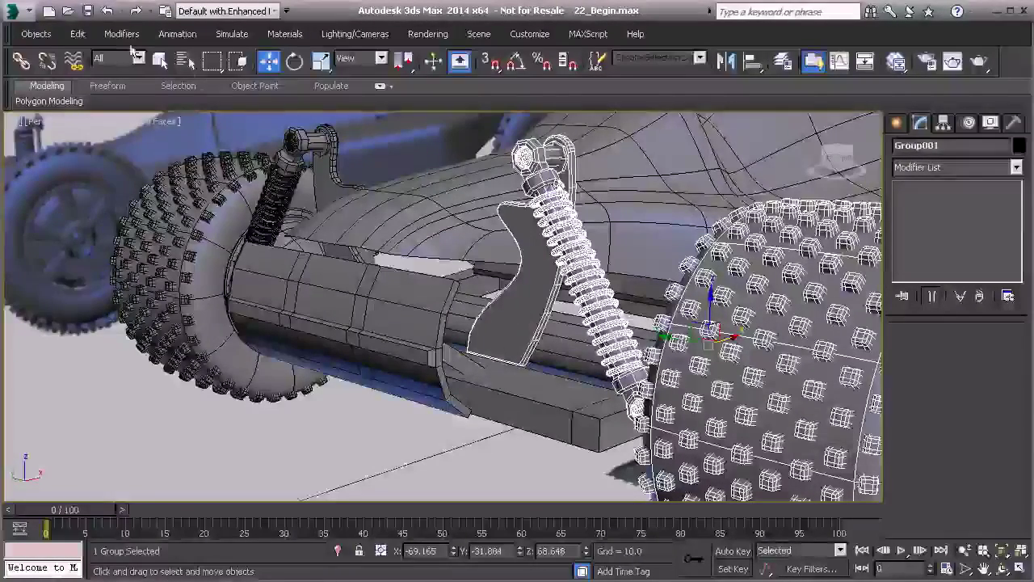
left_click(77, 33)
mouse_move(161, 432)
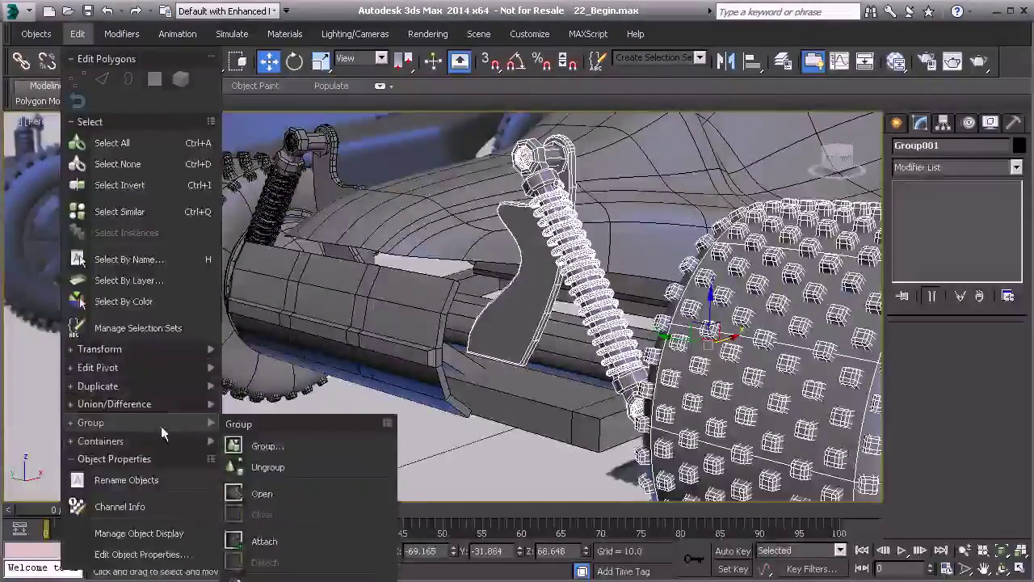
left_click(263, 468)
- Ungroup the front wheel, shock and shock-mount assembly on the opposite side of the buggy
left_click(504, 335)
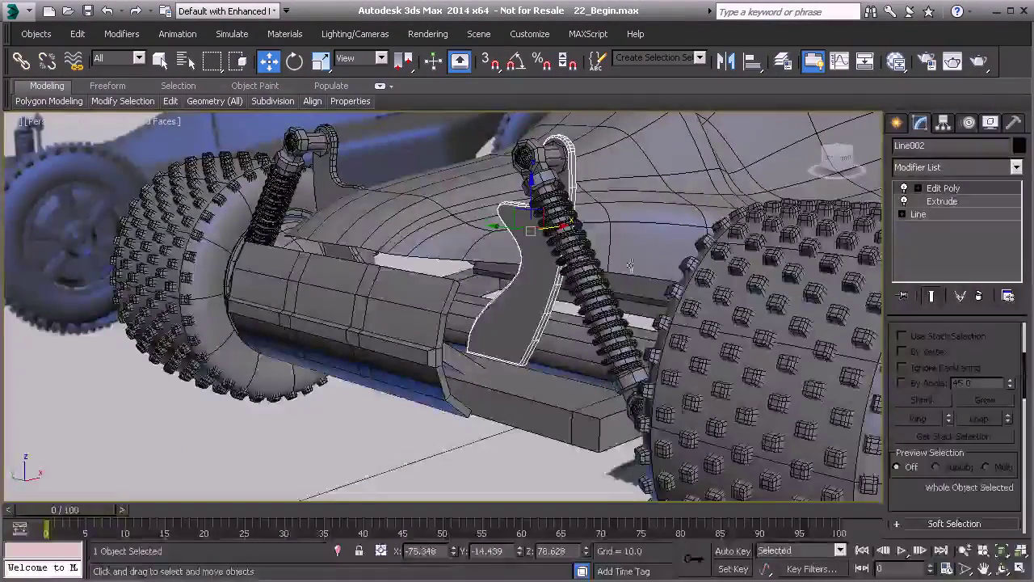
left_click(326, 187)
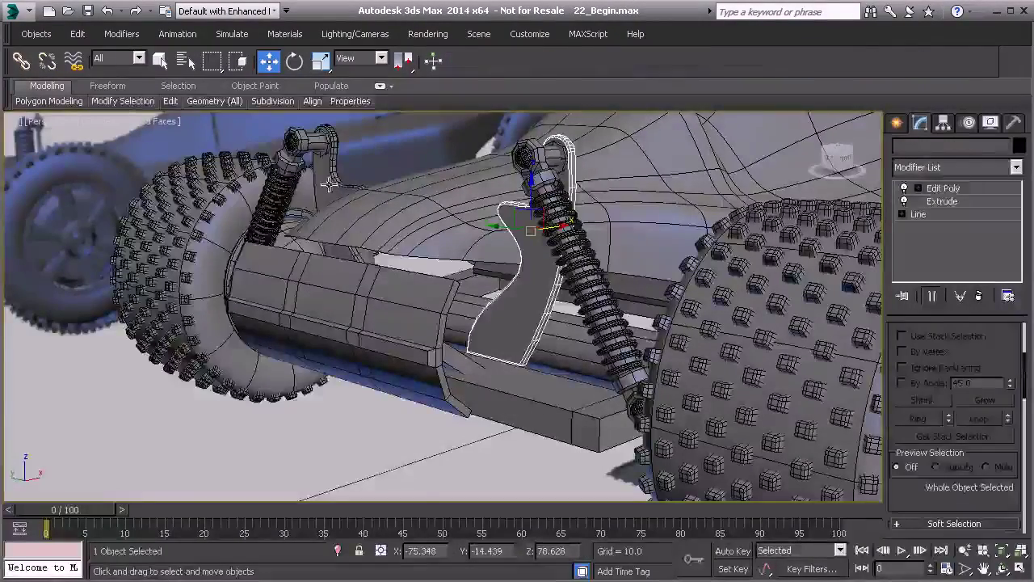
left_click(328, 184)
left_click(77, 34)
mouse_move(160, 370)
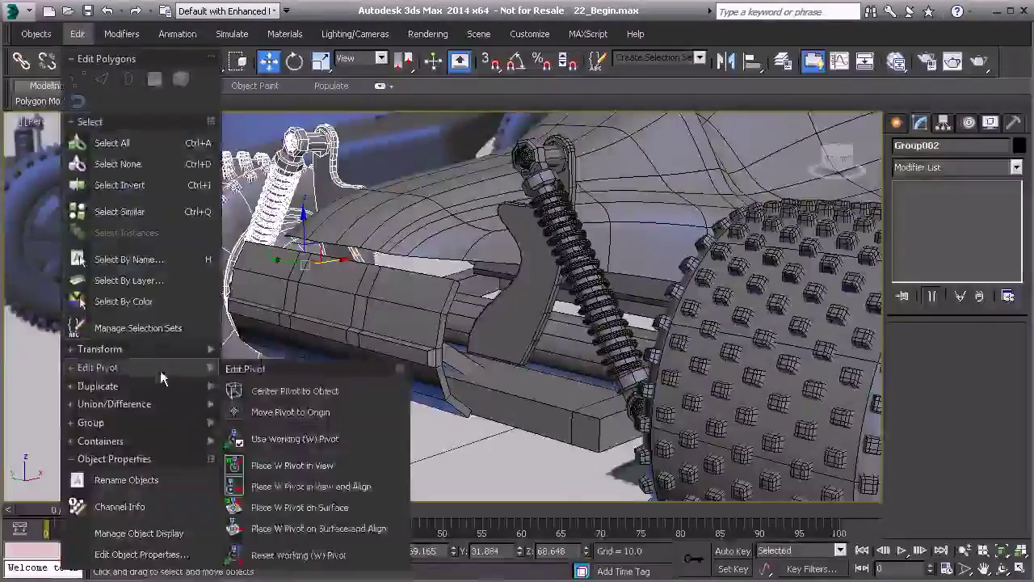
mouse_move(155, 422)
left_click(257, 468)
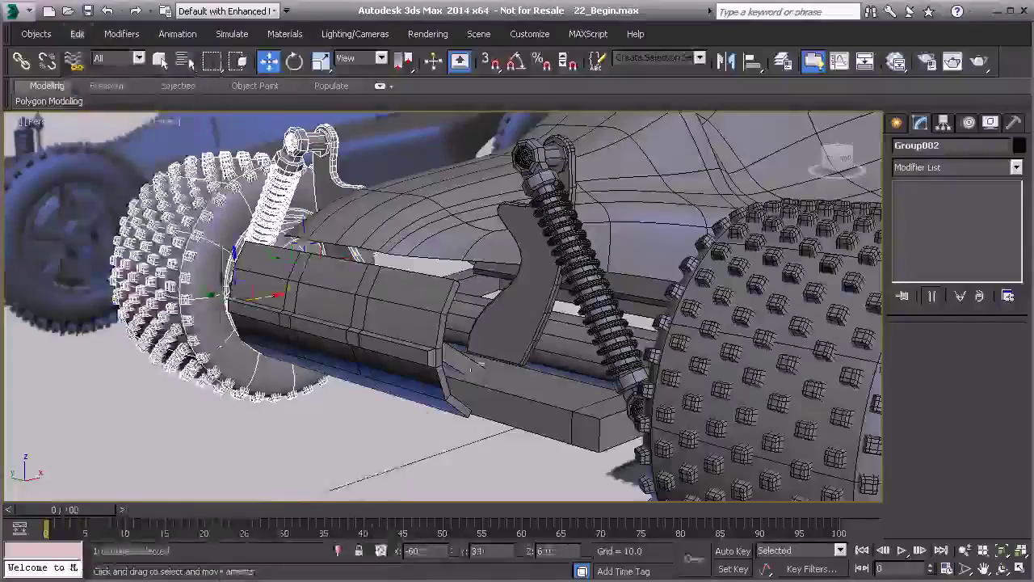
- Lower the two bottom vertices of the nearer shock mount's base Line to the chassis, then return to its Edit Poly level
left_click(493, 339)
left_click(922, 215)
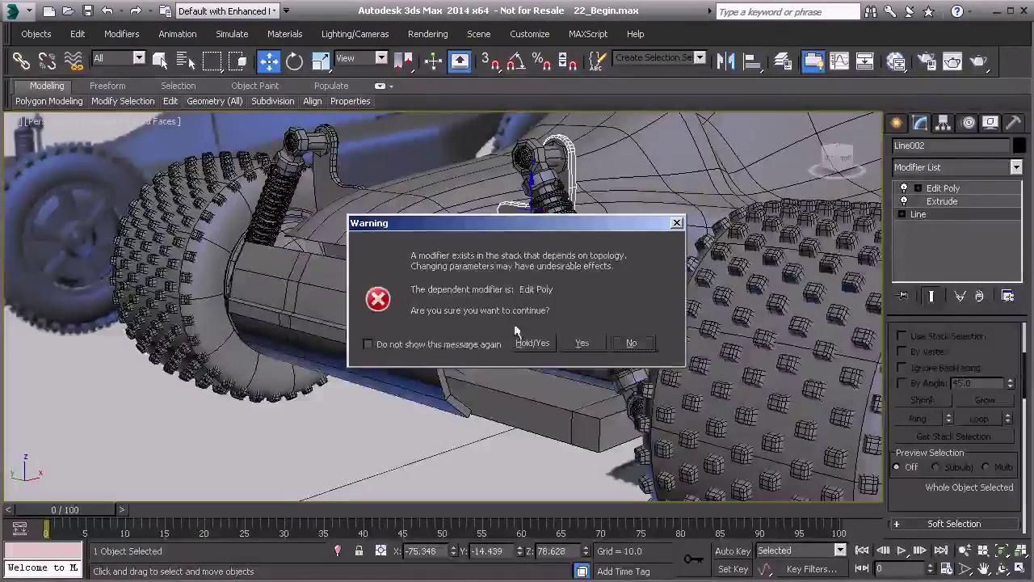
left_click(532, 343)
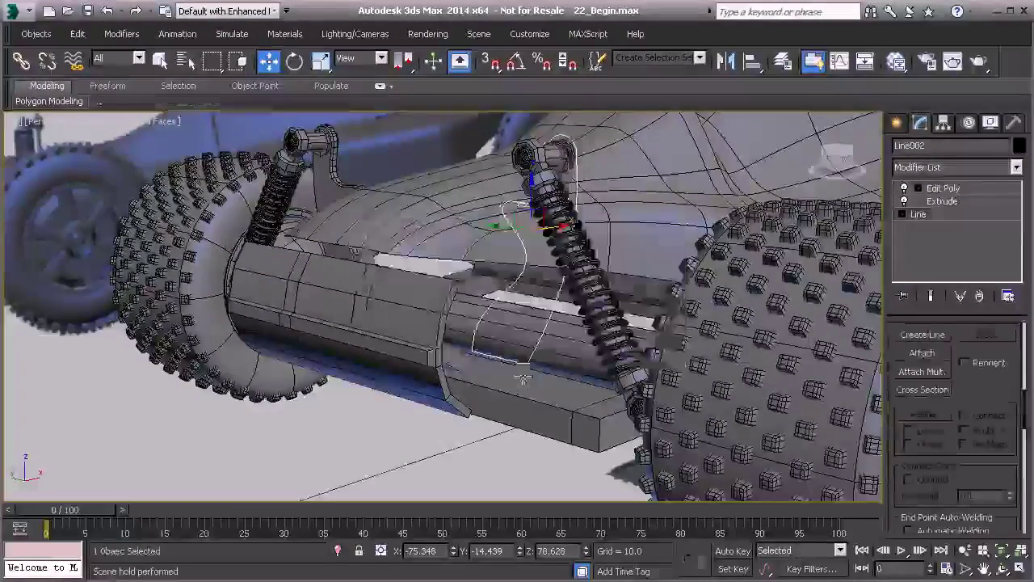
key("1")
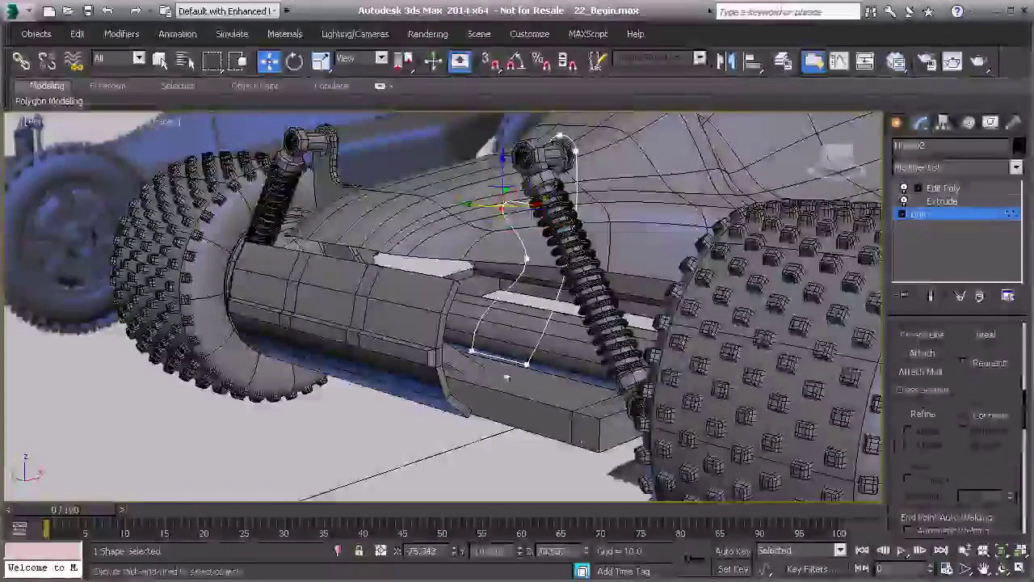
left_click(472, 351)
left_click_drag(474, 309, 472, 333)
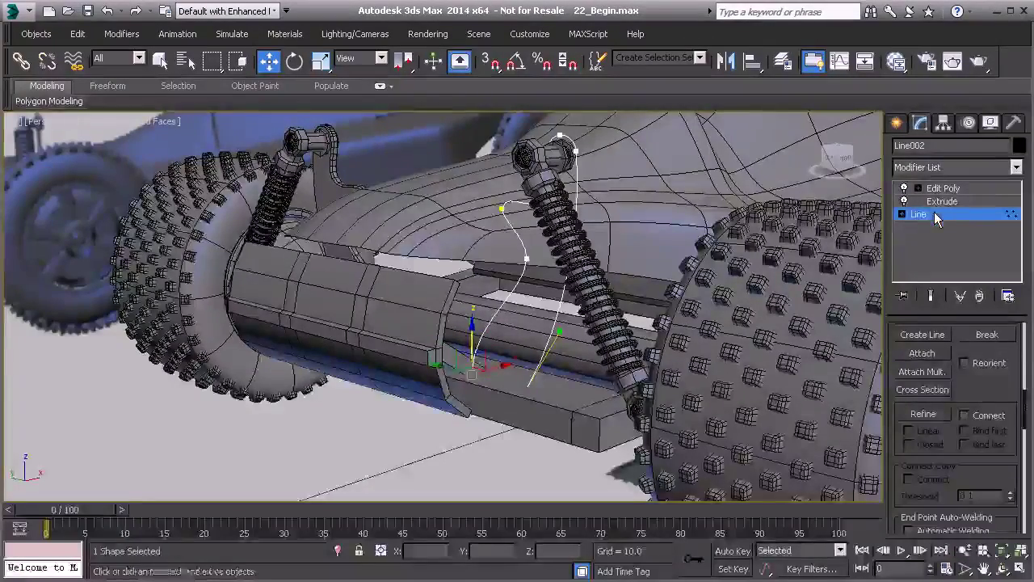
left_click(942, 188)
- Lower the two bottom vertices of the opposite shock mount's base Line to the chassis, restore its Edit Poly level and deselect it
scroll(497, 357, "up", 3)
middle_click_drag(496, 356, 414, 264, "alt")
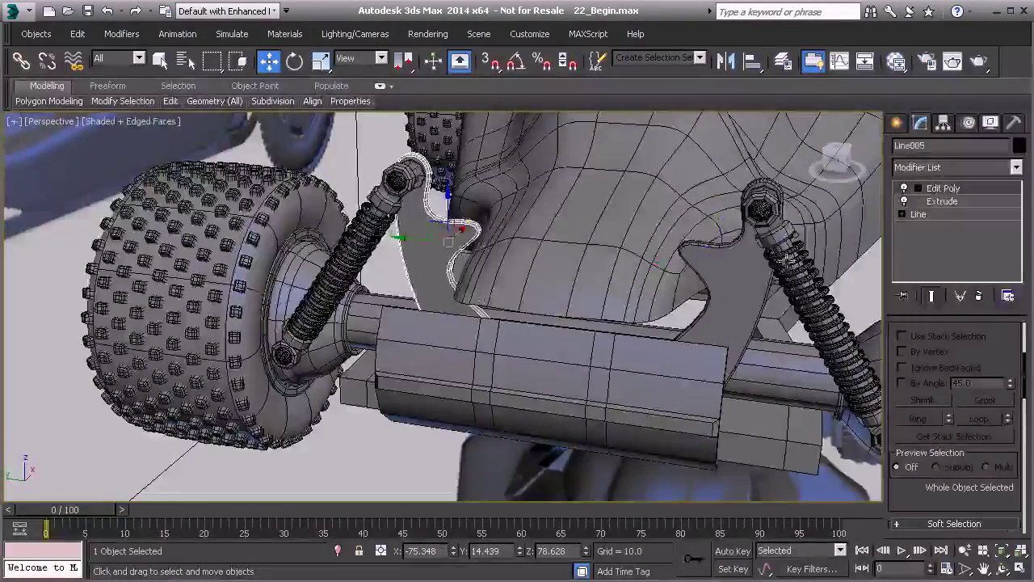
left_click(927, 215)
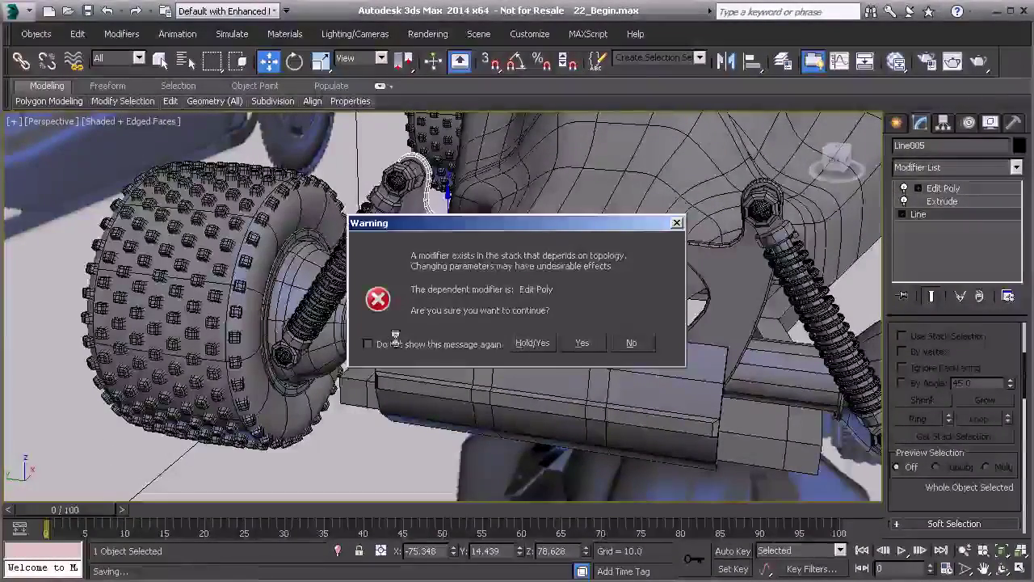
middle_click_drag(368, 347, 441, 279, "alt")
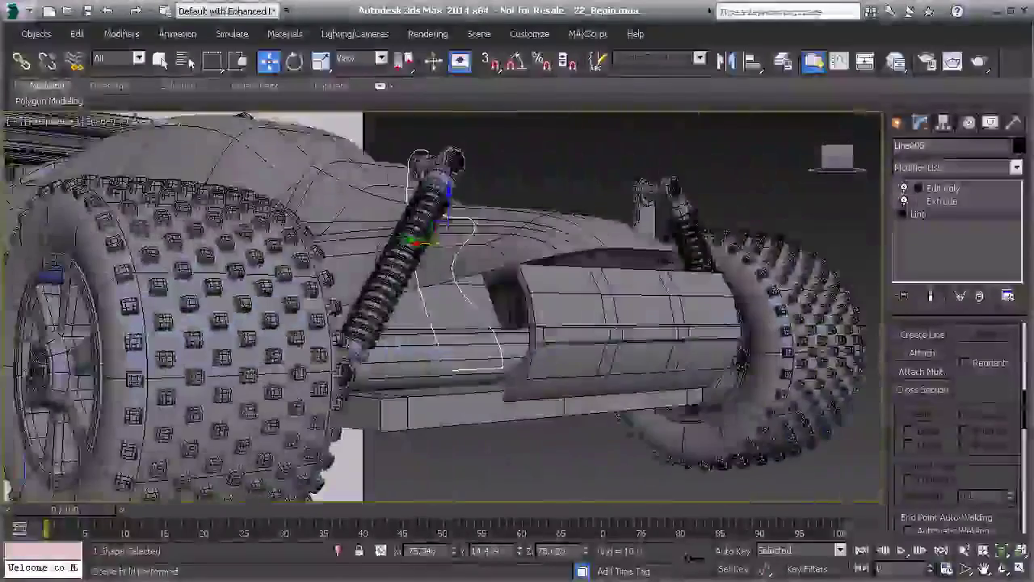
key("1")
left_click_drag(429, 358, 540, 407)
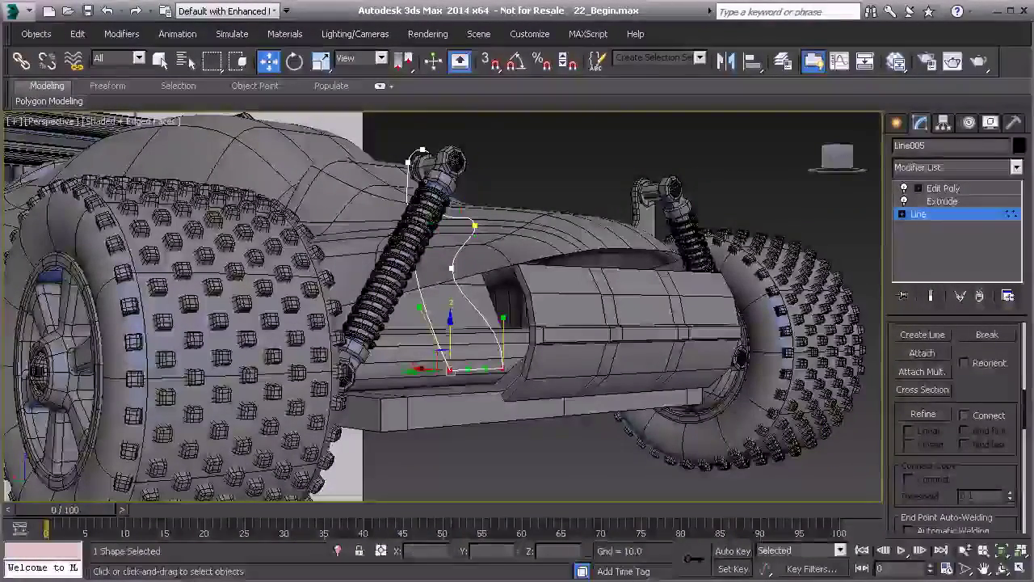
left_click_drag(449, 348, 450, 350)
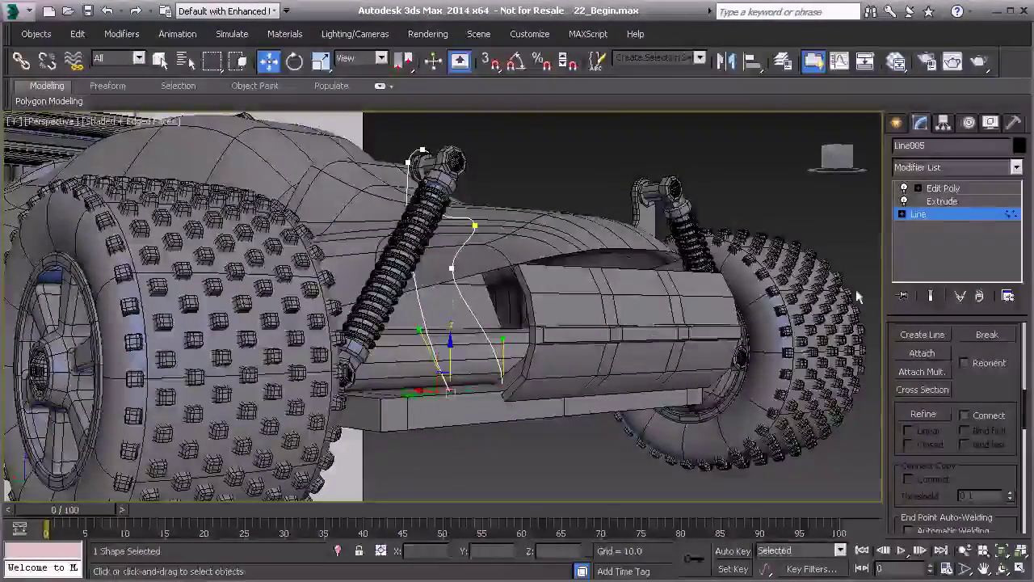
left_click(932, 214)
left_click(940, 190)
middle_click_drag(692, 284, 375, 310, "alt")
scroll(439, 304, "down", 4)
left_click(108, 318)
scroll(364, 323, "down", 3)
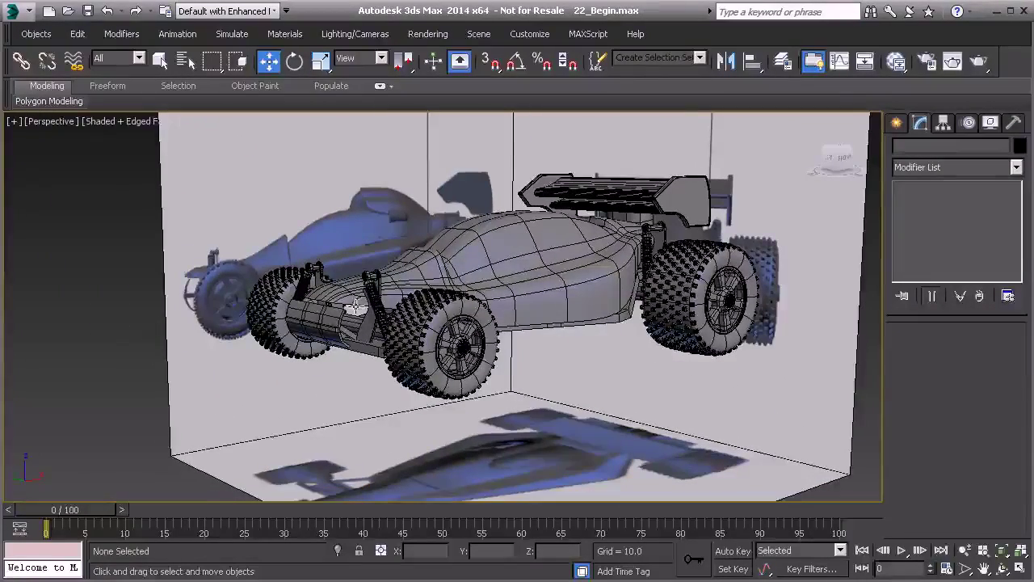